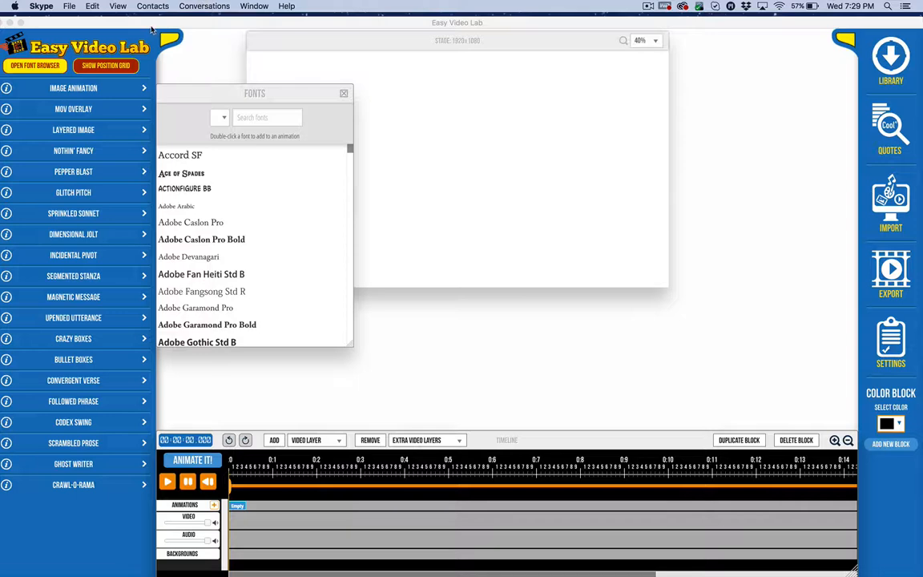
# Move the application window aside and rearrange the Easy Frame Kit folder, FrameKit.mp3 and demo videos so they are accessible on the desktop.
pyautogui.moveTo(151, 26); pyautogui.dragTo(539, 181)
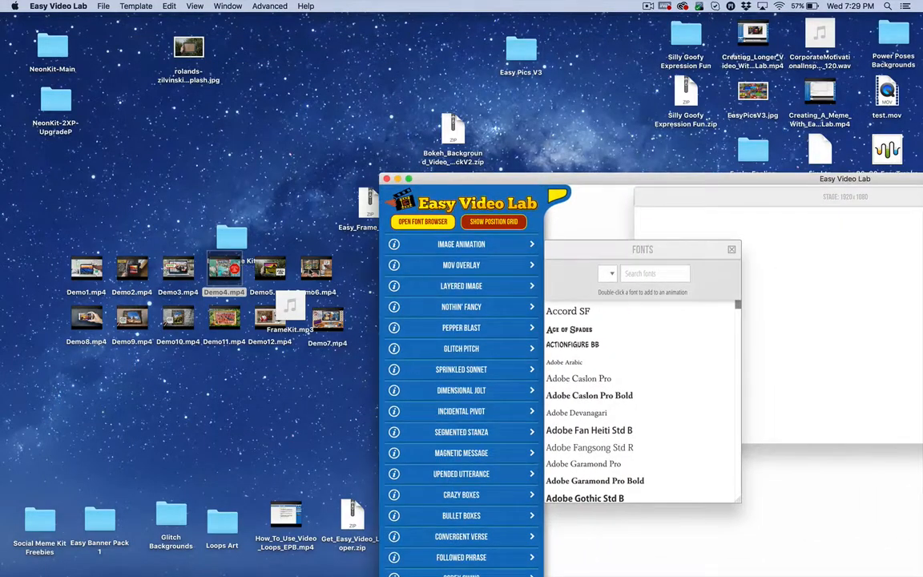
pyautogui.moveTo(294, 314); pyautogui.dragTo(186, 386)
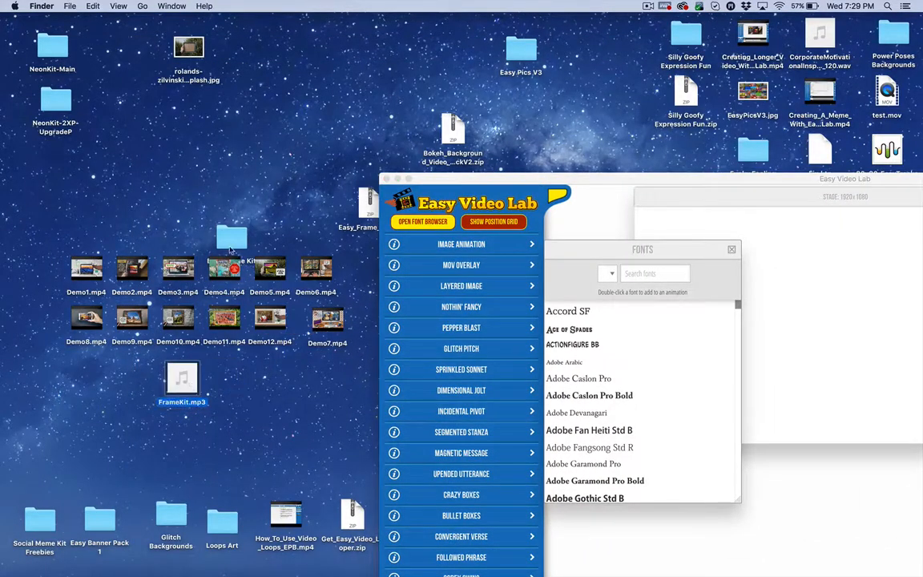
pyautogui.moveTo(232, 238); pyautogui.dragTo(280, 130)
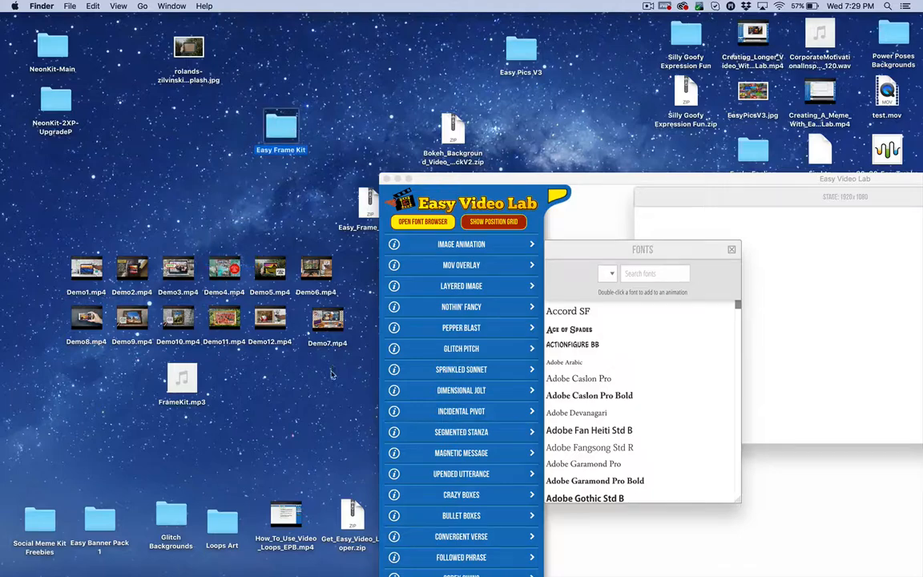
pyautogui.moveTo(332, 374); pyautogui.dragTo(66, 232)
pyautogui.moveTo(94, 279); pyautogui.dragTo(63, 293)
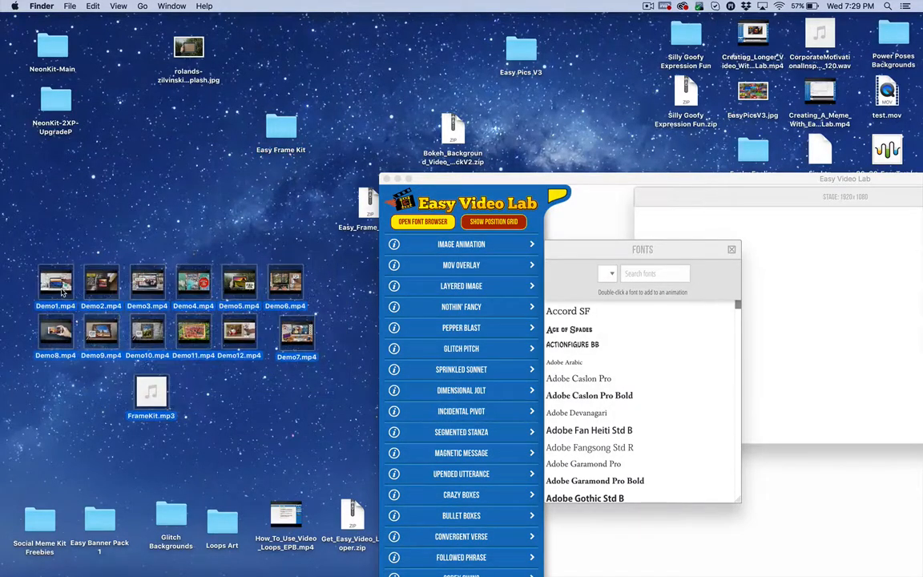
# Add Demo1.mp4 from the desktop to the animation stage and accept adding the video.
pyautogui.moveTo(474, 181); pyautogui.dragTo(294, 47)
pyautogui.click(54, 282)
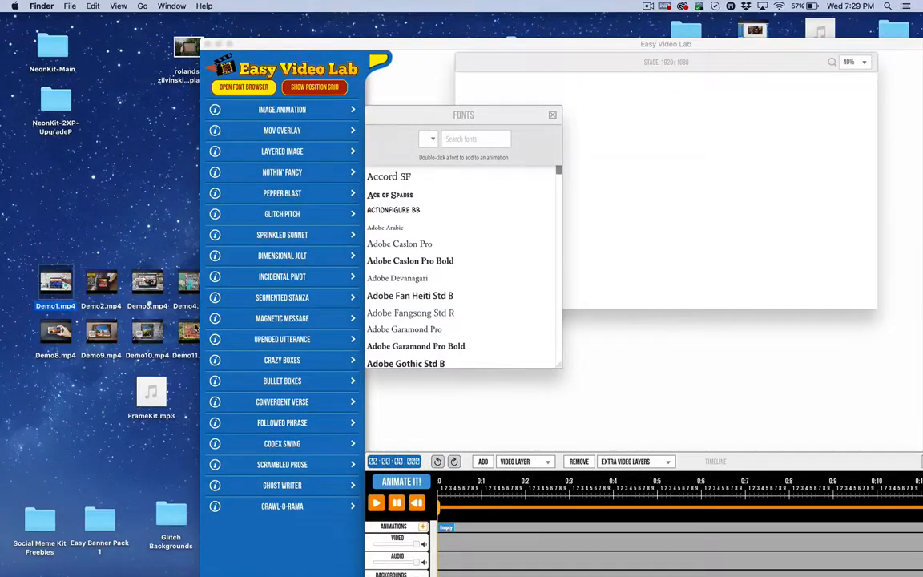
pyautogui.moveTo(196, 329); pyautogui.dragTo(573, 252)
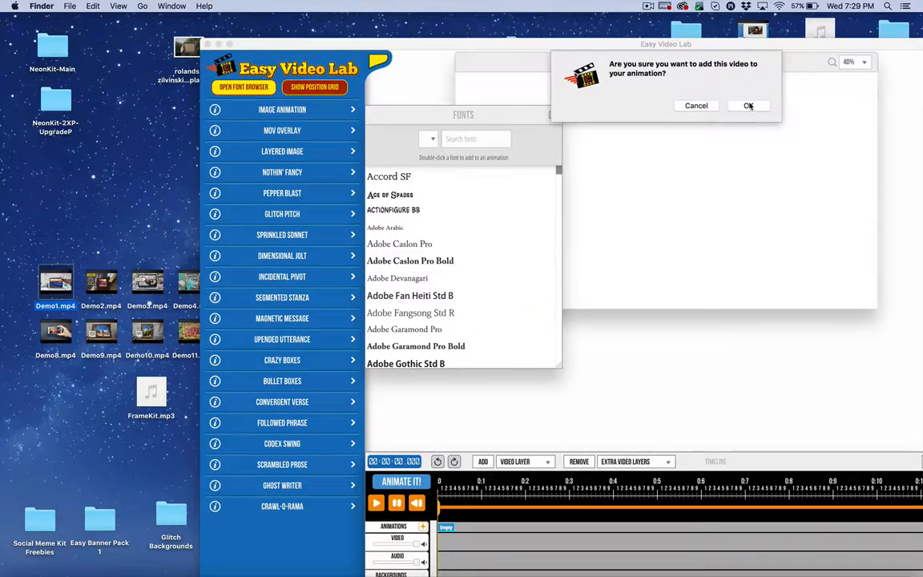
pyautogui.click(747, 106)
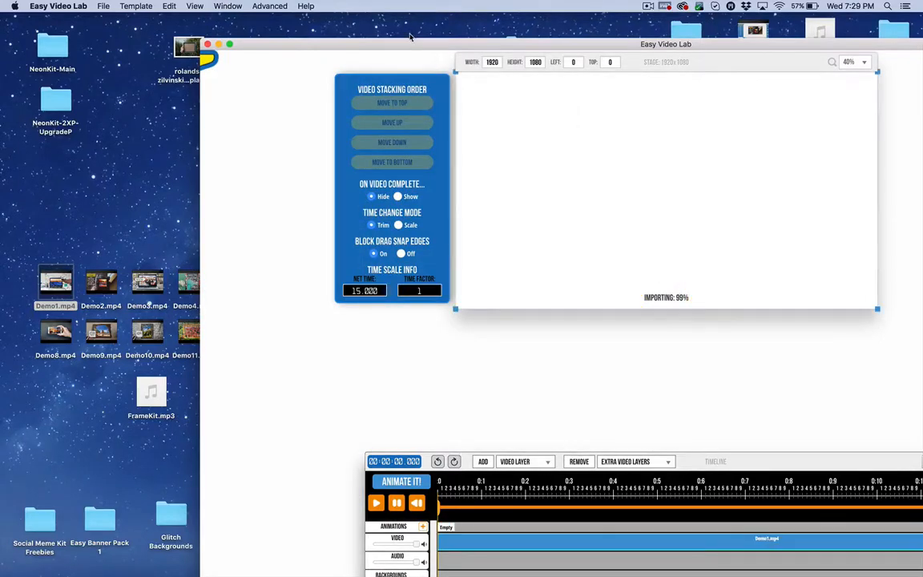
# Trim the end of the Demo1.mp4 clip so that it lasts 10 seconds.
pyautogui.moveTo(410, 48); pyautogui.dragTo(333, 33)
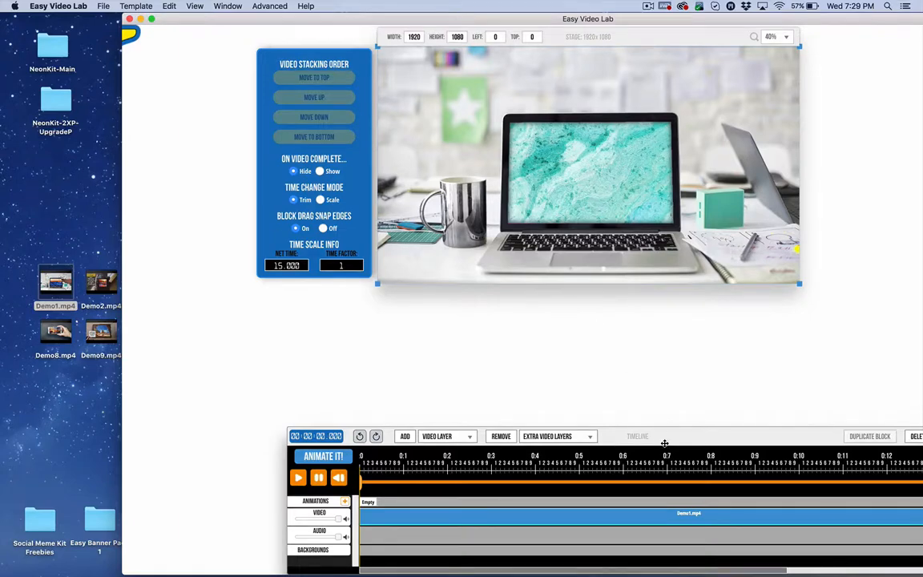
pyautogui.moveTo(668, 441); pyautogui.dragTo(598, 425)
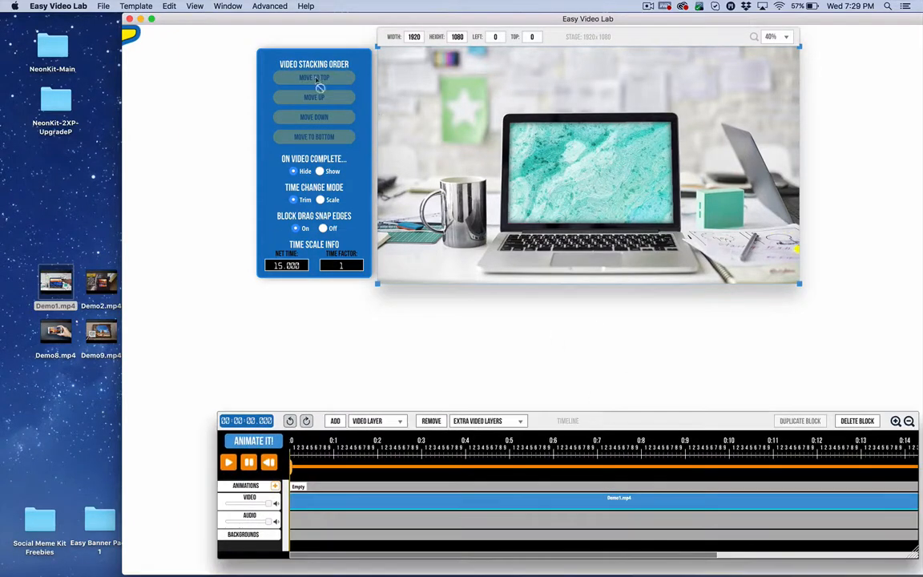
pyautogui.moveTo(216, 23); pyautogui.dragTo(68, 22)
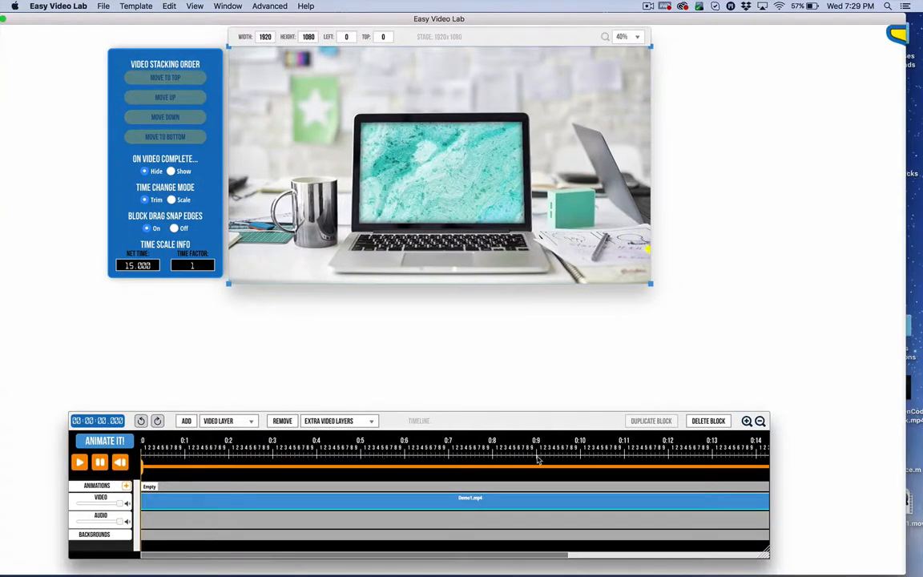
pyautogui.click(759, 420)
pyautogui.click(759, 421)
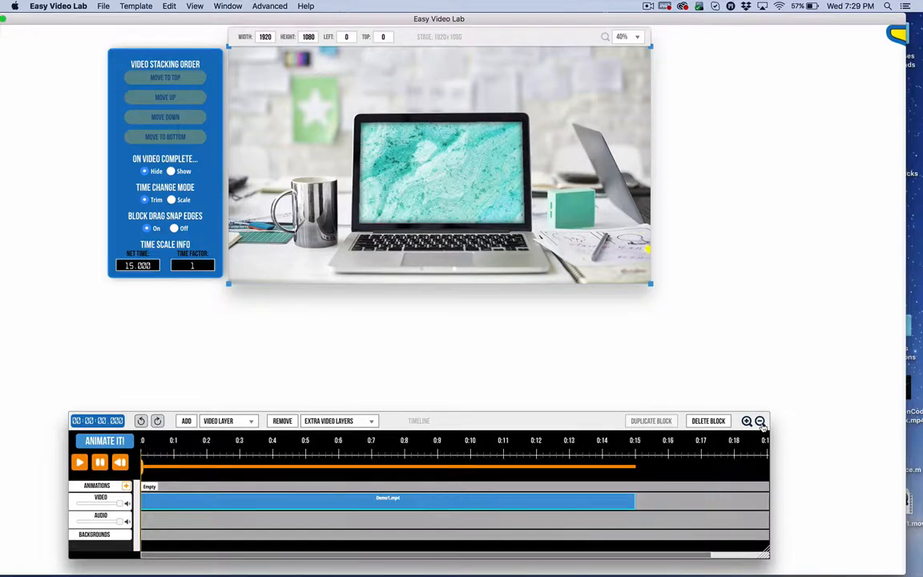
pyautogui.click(760, 421)
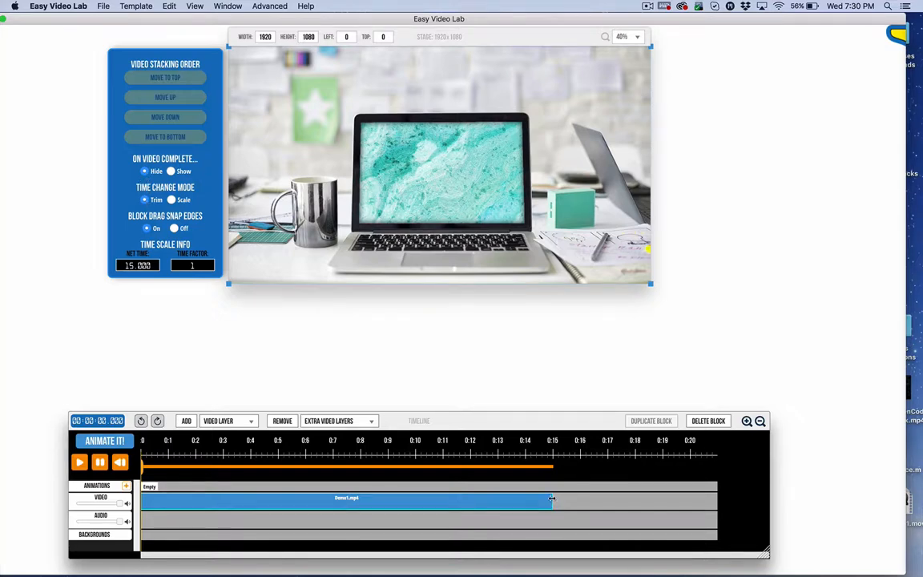
pyautogui.moveTo(552, 498); pyautogui.dragTo(416, 505)
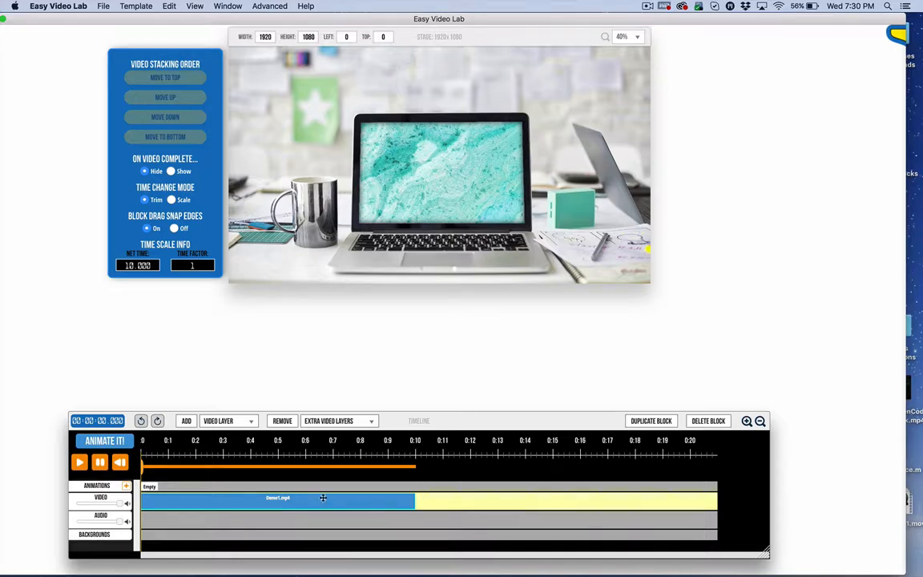
# Try stretching the Demo1.mp4 clip to about 11 seconds in Scale mode, and restore the 10-second length and Trim mode.
pyautogui.click(171, 200)
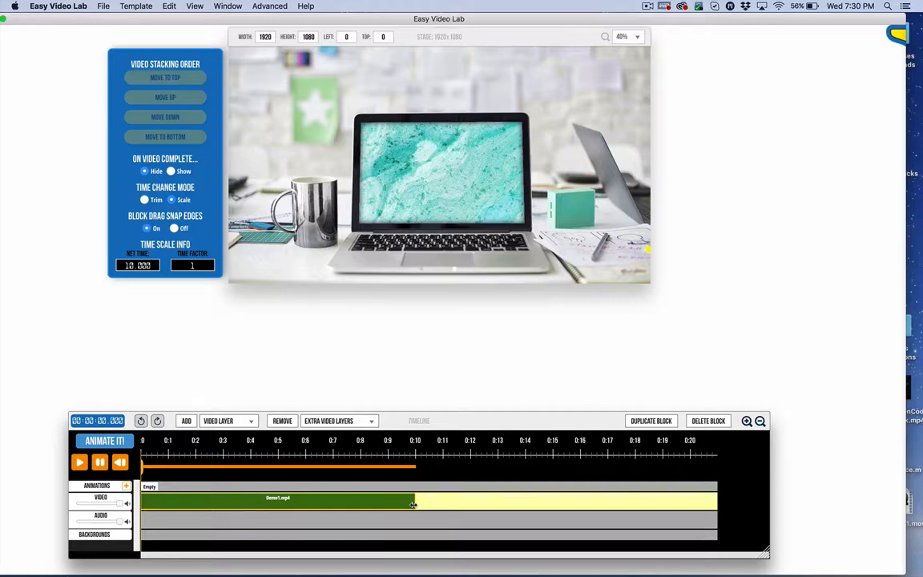
pyautogui.moveTo(412, 502); pyautogui.dragTo(441, 490)
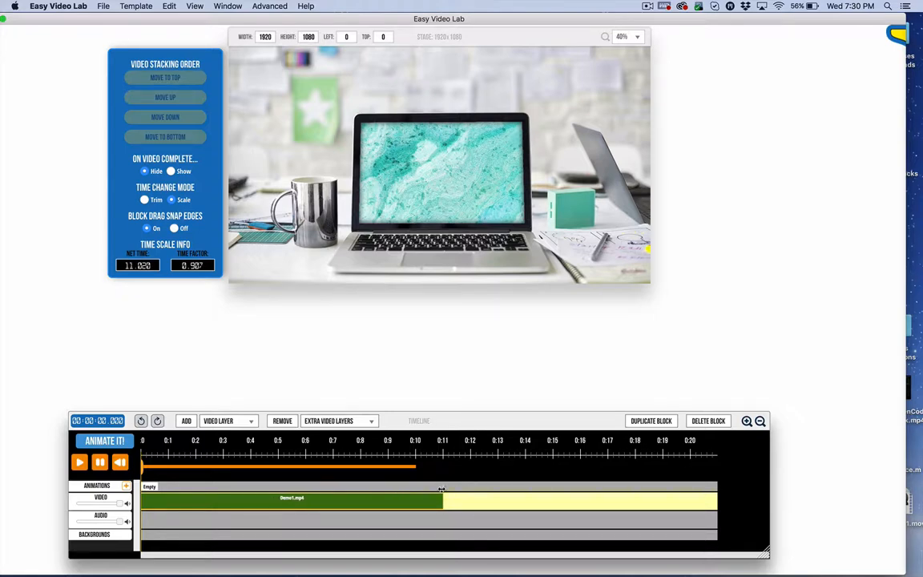
pyautogui.moveTo(442, 490); pyautogui.dragTo(442, 491)
pyautogui.moveTo(426, 500); pyautogui.dragTo(413, 500)
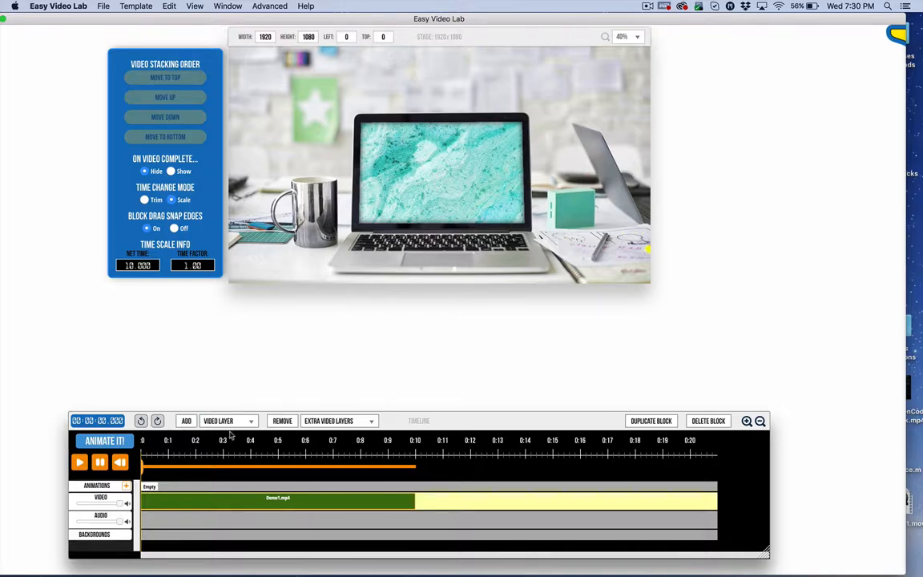
pyautogui.click(144, 201)
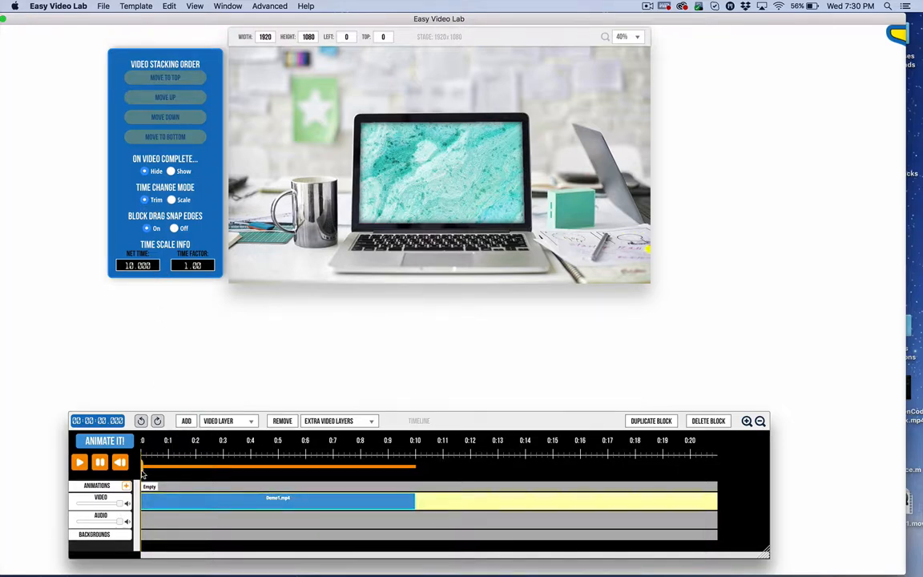
# Place the playhead at the end of Demo1.mp4, at about 10 seconds, and add Demo2.mp4 from the desktop there.
pyautogui.moveTo(142, 474); pyautogui.dragTo(416, 473)
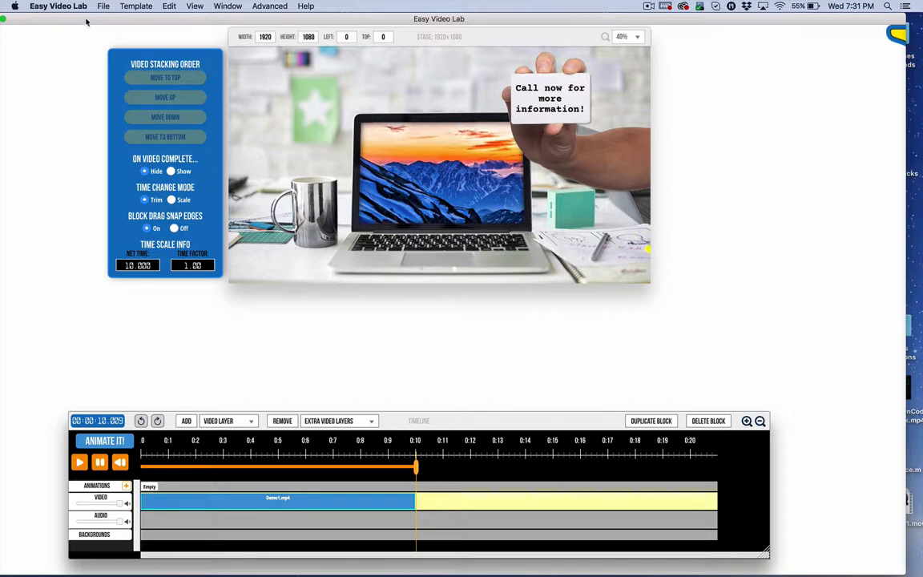
pyautogui.moveTo(79, 19); pyautogui.dragTo(319, 7)
pyautogui.moveTo(101, 282); pyautogui.dragTo(758, 183)
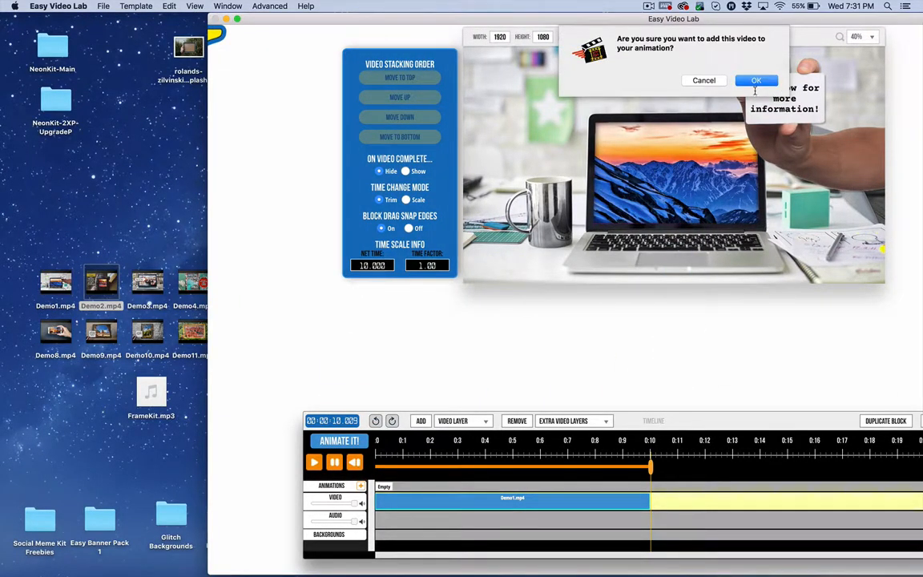
pyautogui.click(756, 80)
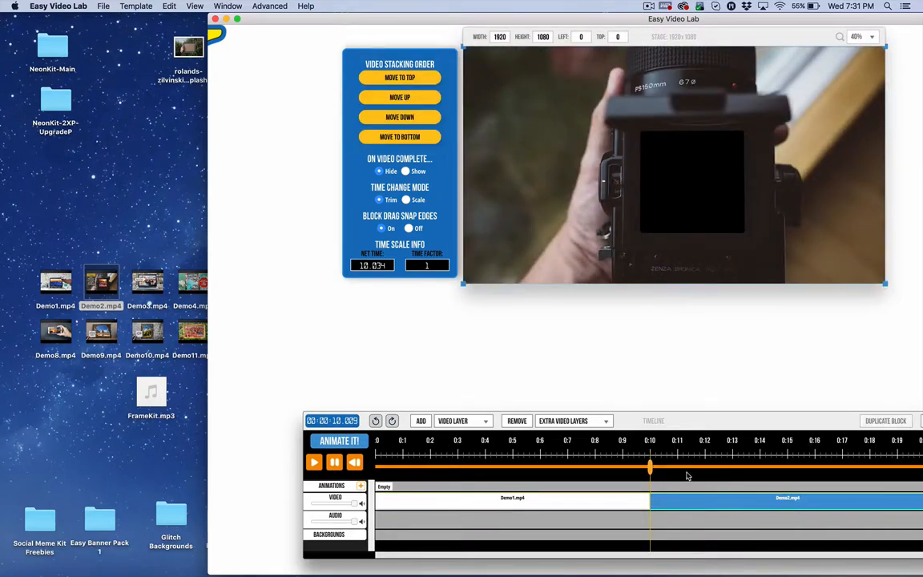
# Set the On Video Complete option to Show for both the Demo1.mp4 and Demo2.mp4 clips.
pyautogui.click(583, 499)
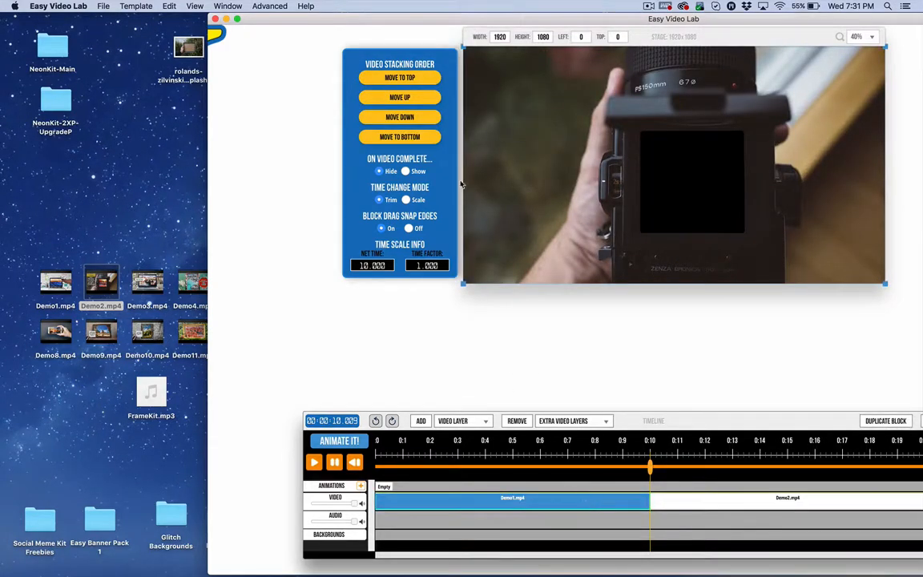
pyautogui.click(405, 171)
pyautogui.click(668, 497)
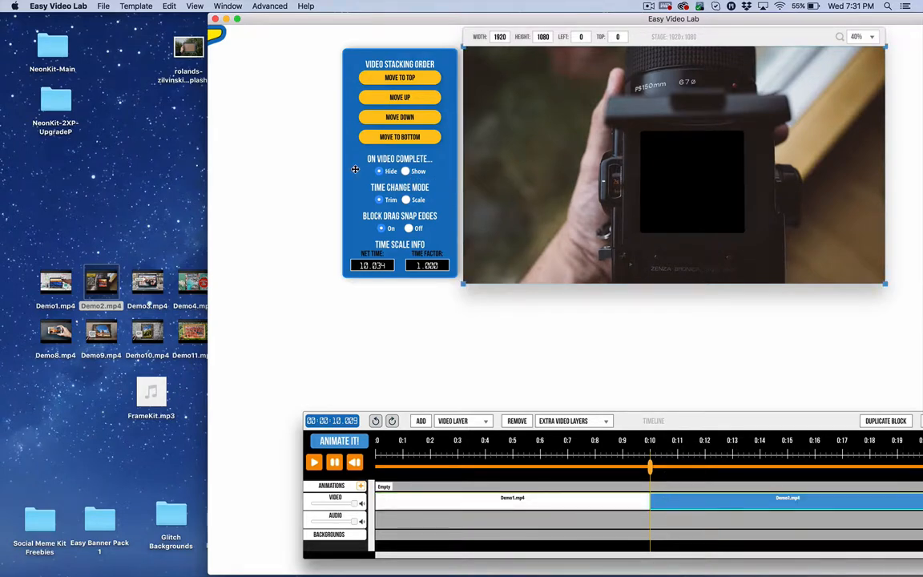
pyautogui.click(405, 172)
# Play back the transition from Demo1.mp4 to Demo2.mp4, starting at about 8.7 seconds.
pyautogui.doubleClick(323, 19)
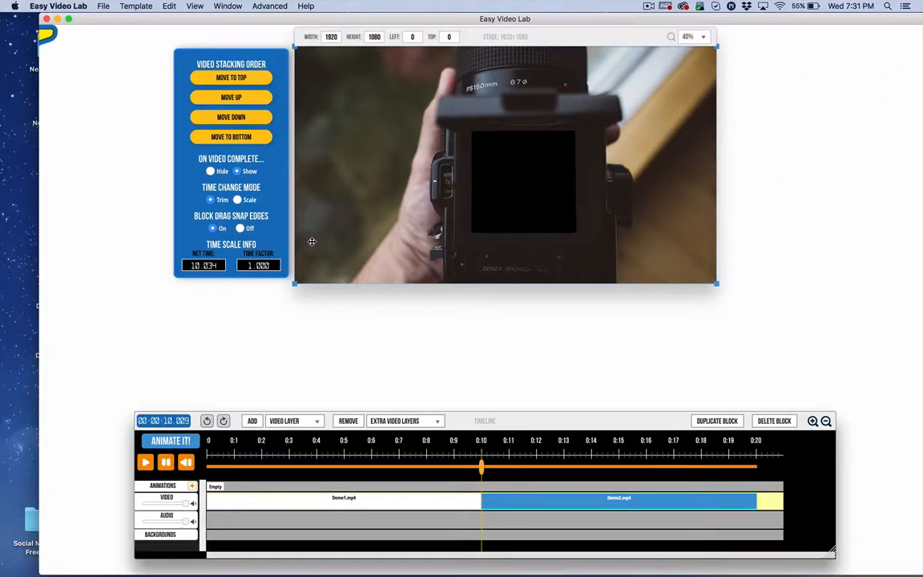
pyautogui.click(445, 468)
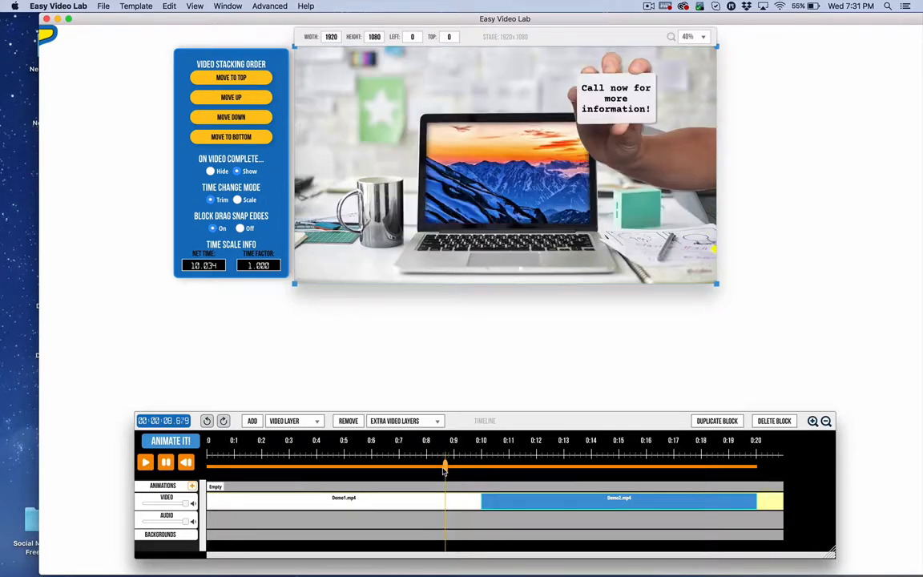
pyautogui.press('space')
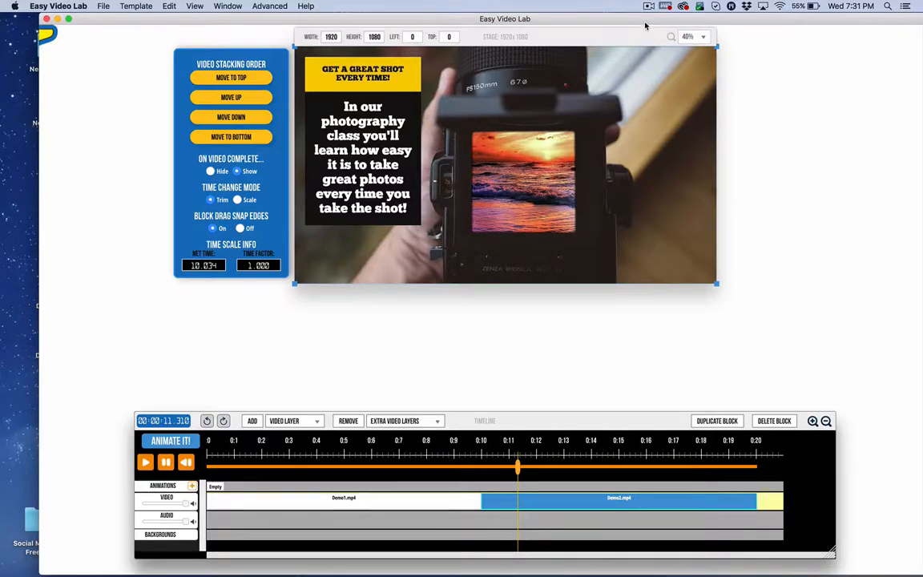
# Import the FrameKit.mp3 audio file from the Desktop folder into the animation.
pyautogui.moveTo(645, 26)
pyautogui.mouseDown()
pyautogui.moveTo(579, 26)
pyautogui.moveTo(635, 25)
pyautogui.mouseUp()
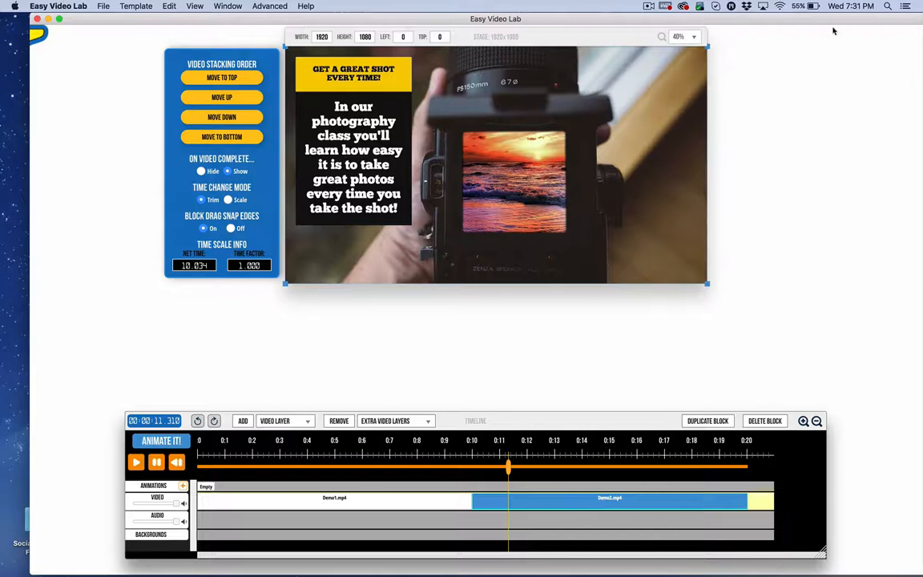
pyautogui.moveTo(834, 25); pyautogui.dragTo(784, 25)
pyautogui.click(904, 36)
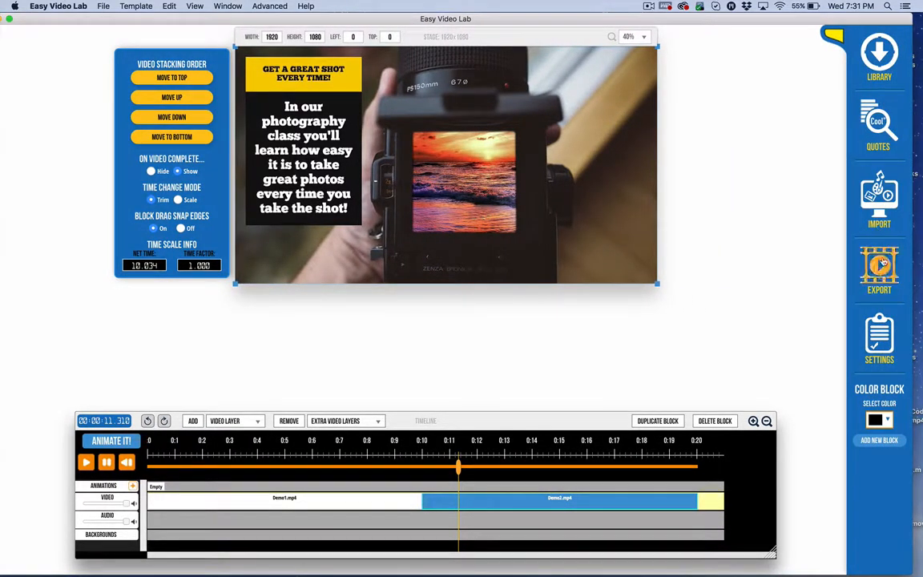
pyautogui.click(878, 196)
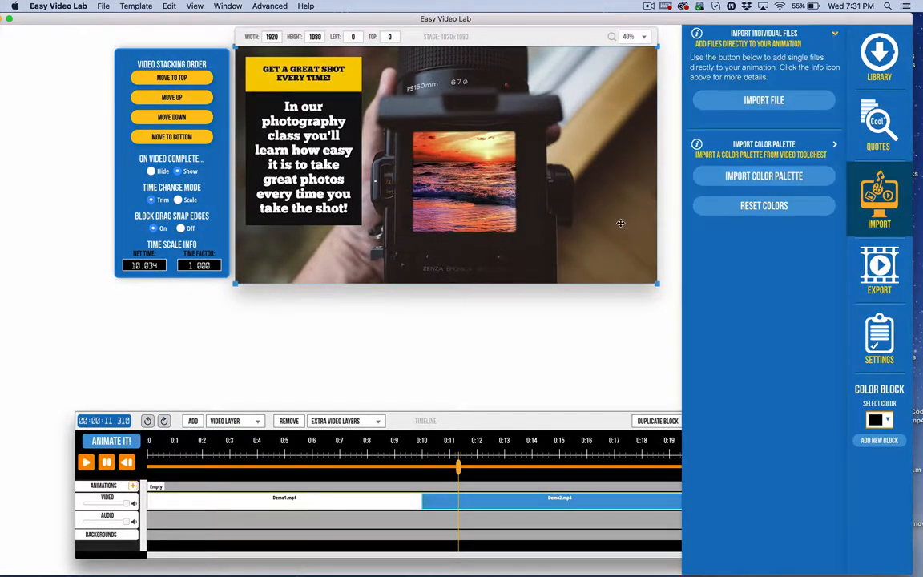
pyautogui.click(757, 99)
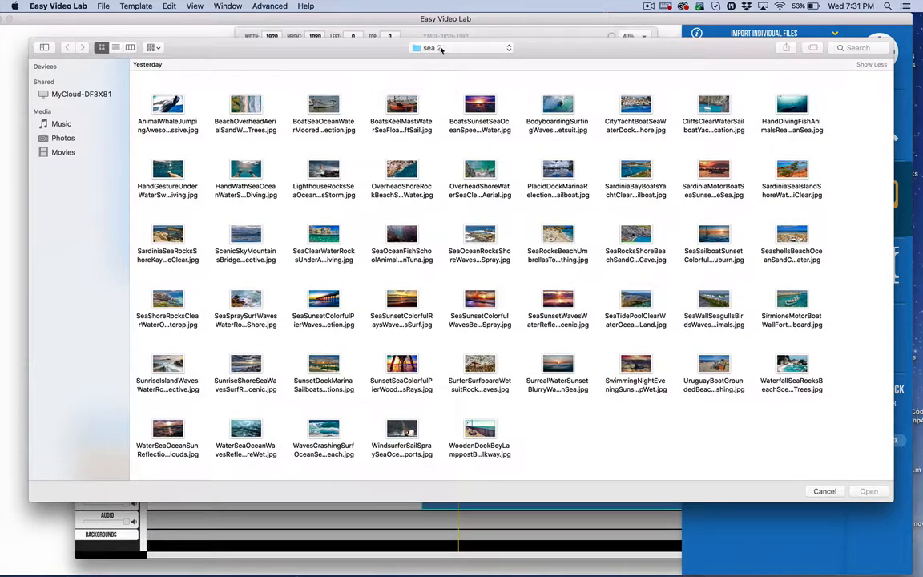
pyautogui.click(398, 47)
pyautogui.click(400, 69)
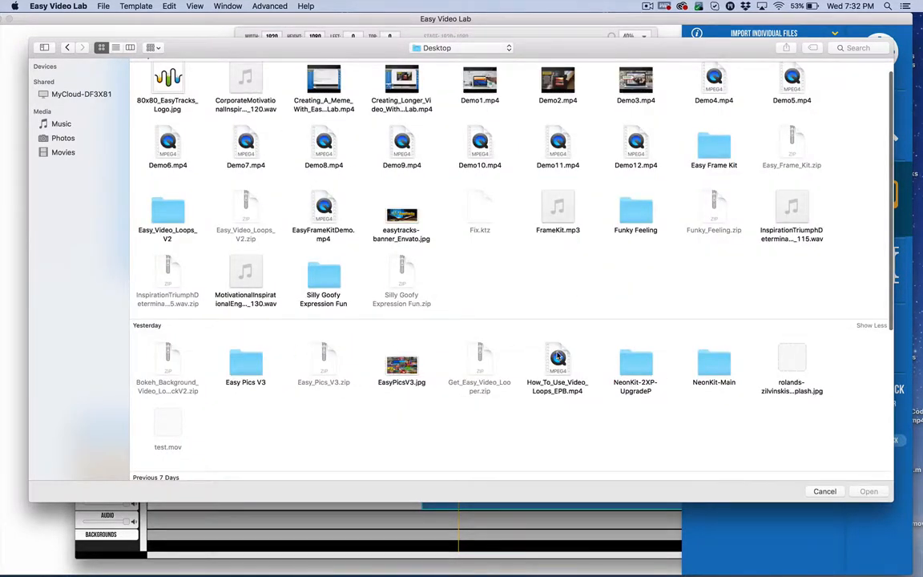
pyautogui.click(558, 209)
pyautogui.click(870, 548)
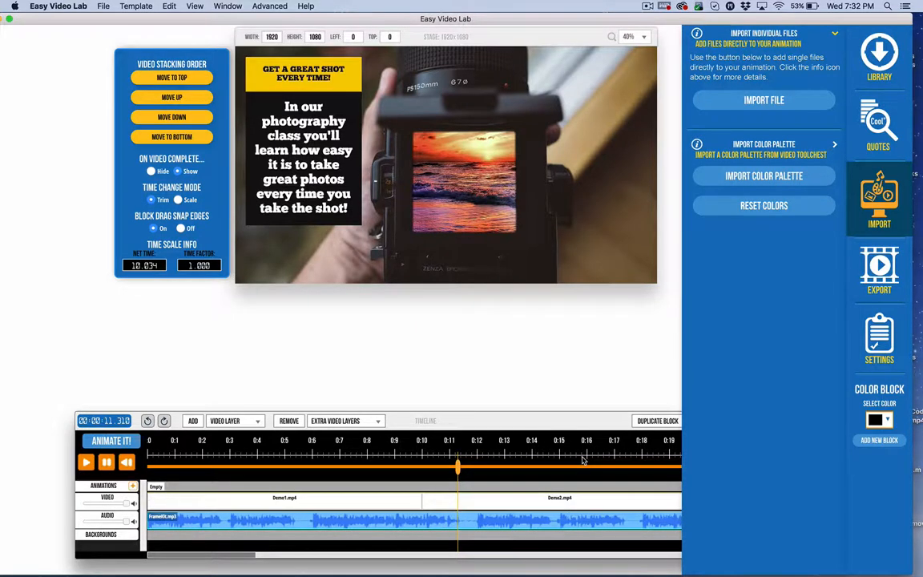
# Place the playhead at the end of the Demo2.mp4 clip, at about 20 seconds, over the audio track.
pyautogui.hscroll(10, 493, 514)
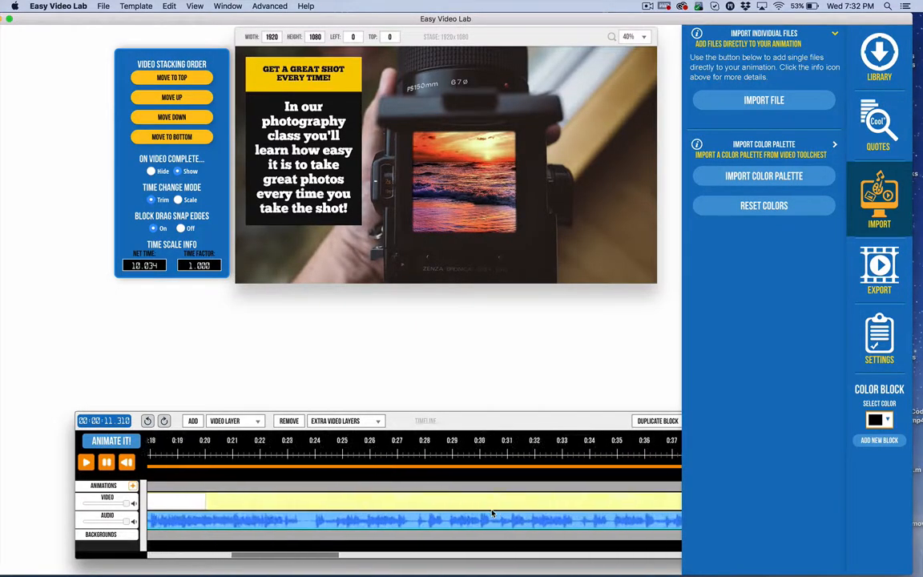
pyautogui.hscroll(-2, 288, 484)
pyautogui.hscroll(-3, 288, 484)
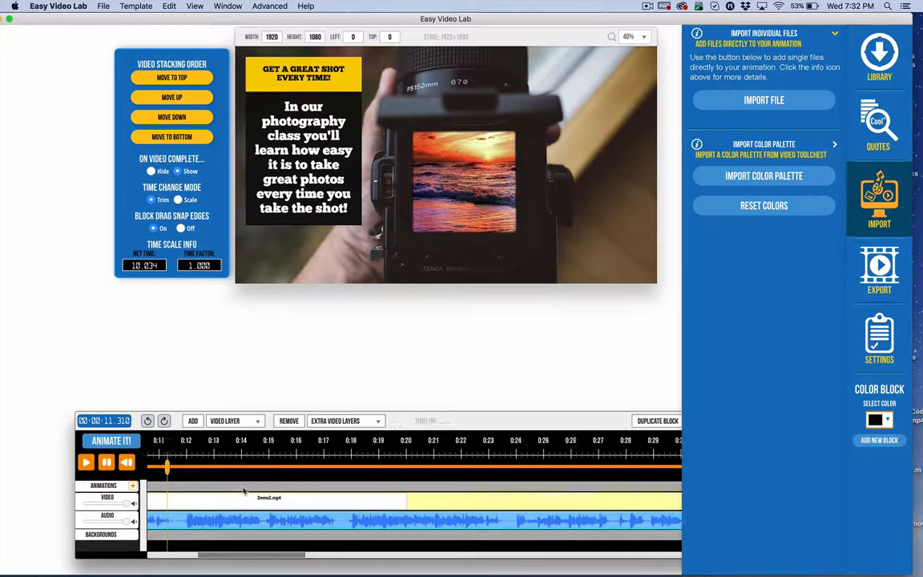
pyautogui.moveTo(313, 470); pyautogui.dragTo(413, 494)
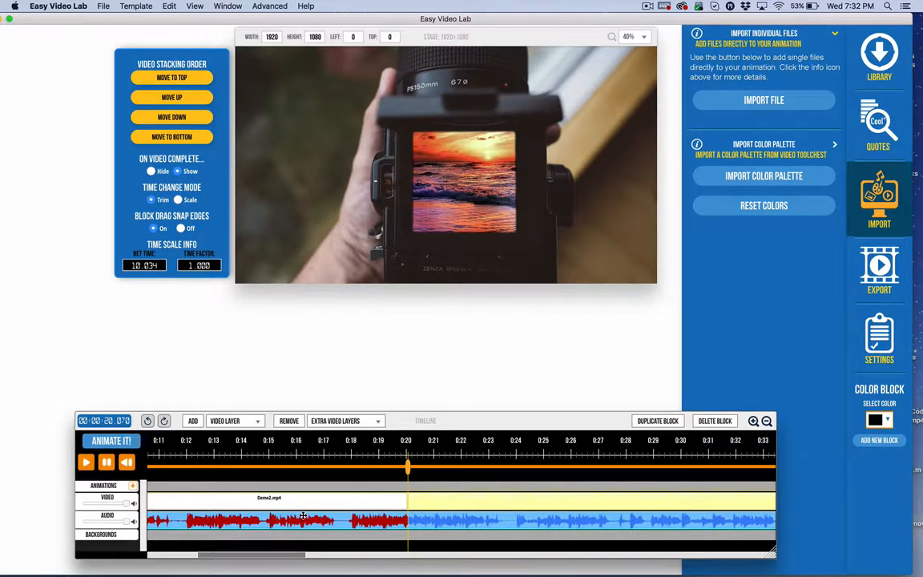
pyautogui.click(388, 472)
pyautogui.moveTo(388, 473); pyautogui.dragTo(406, 471)
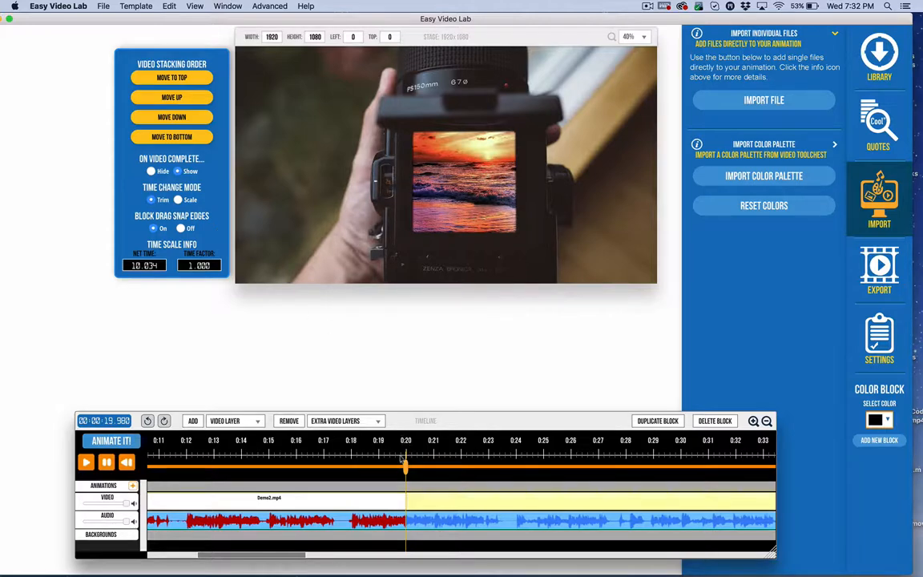
# Add Demo3.mp4 from the desktop to the video layer after Demo2.mp4, at about 20.1 seconds.
pyautogui.moveTo(406, 467); pyautogui.dragTo(406, 468)
pyautogui.moveTo(404, 476)
pyautogui.mouseDown()
pyautogui.moveTo(394, 476)
pyautogui.moveTo(409, 476)
pyautogui.mouseUp()
pyautogui.moveTo(29, 24); pyautogui.dragTo(327, 15)
pyautogui.moveTo(150, 284); pyautogui.dragTo(610, 200)
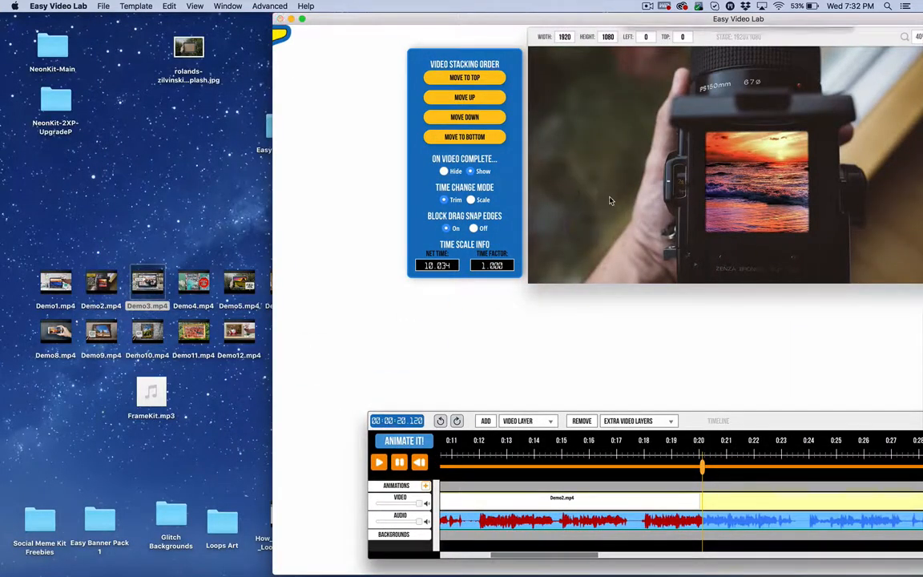
pyautogui.click(830, 80)
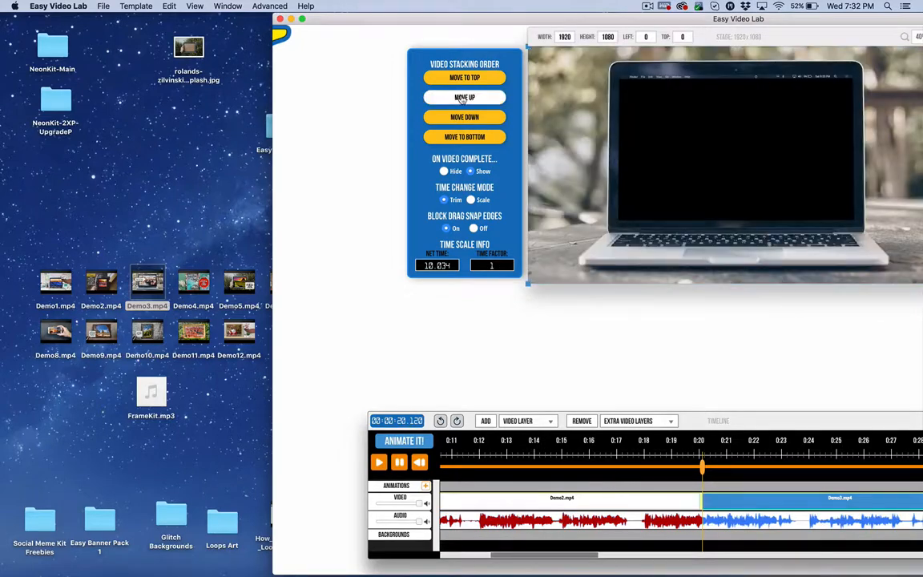
pyautogui.moveTo(320, 14); pyautogui.dragTo(92, 17)
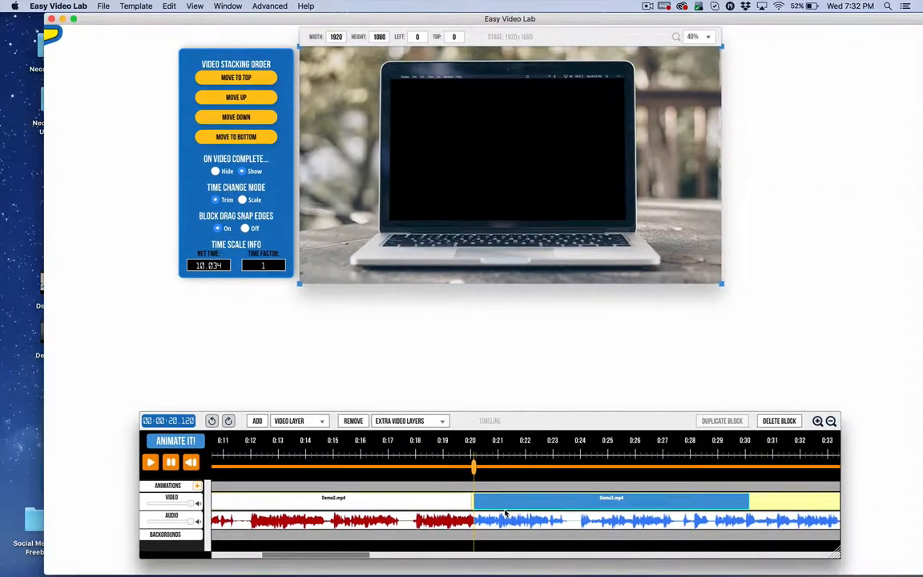
# Snap the Demo3.mp4 clip against the end of Demo2.mp4 and set its On Video Complete option to Show.
pyautogui.moveTo(472, 468); pyautogui.dragTo(426, 469)
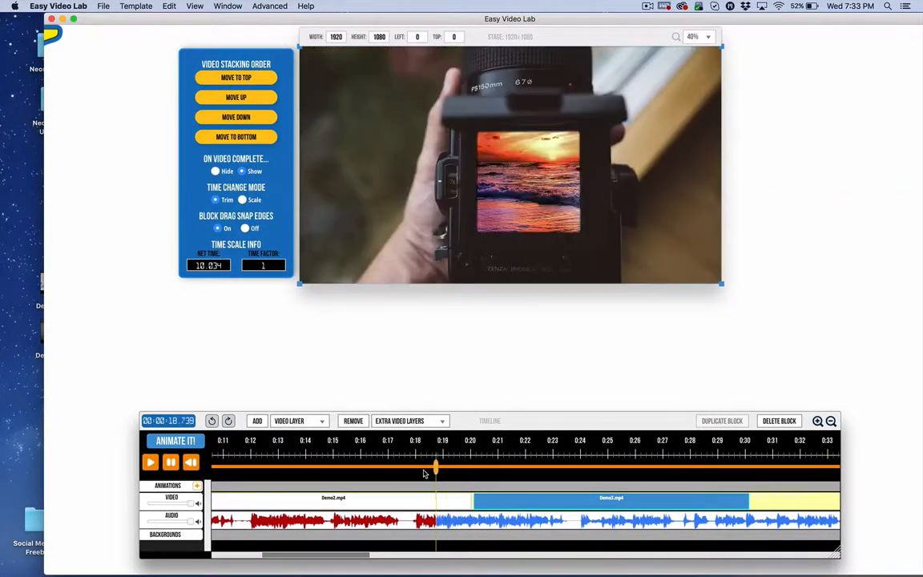
pyautogui.click(481, 502)
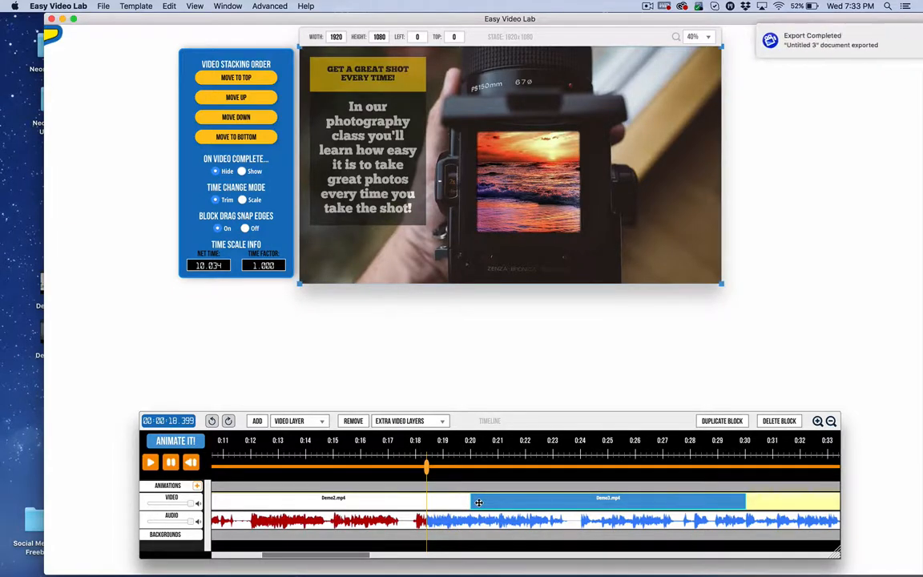
pyautogui.moveTo(480, 502)
pyautogui.mouseDown()
pyautogui.moveTo(502, 500)
pyautogui.moveTo(481, 502)
pyautogui.mouseUp()
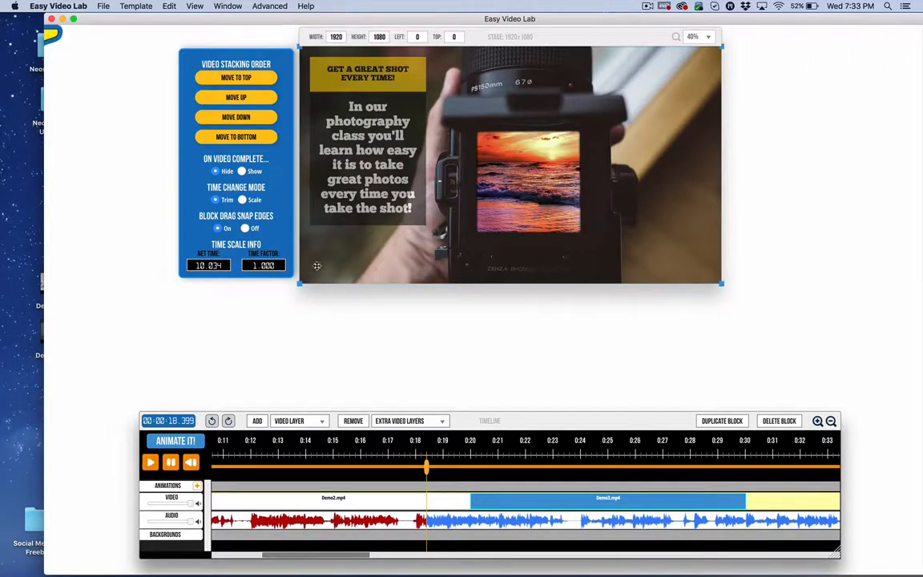
pyautogui.click(242, 173)
pyautogui.moveTo(196, 24); pyautogui.dragTo(142, 12)
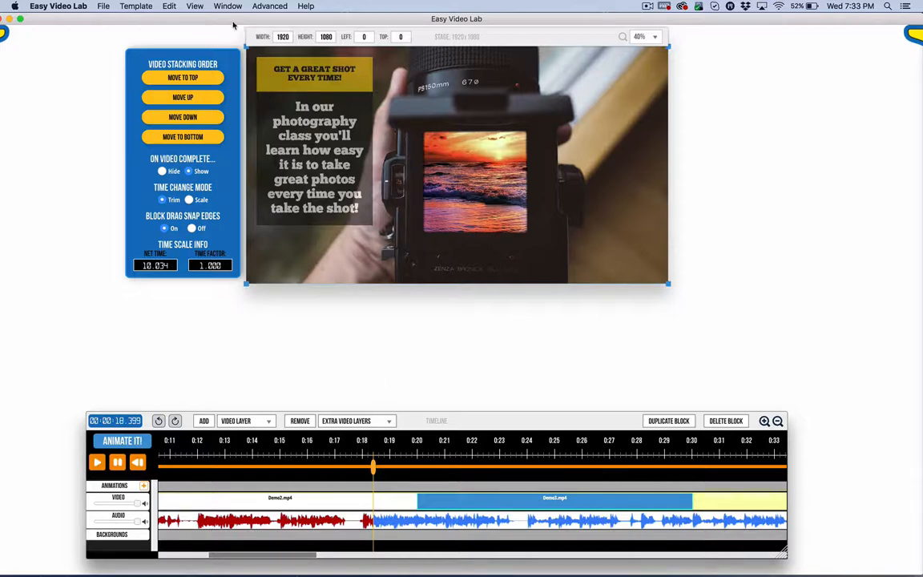
pyautogui.moveTo(230, 19); pyautogui.dragTo(205, 19)
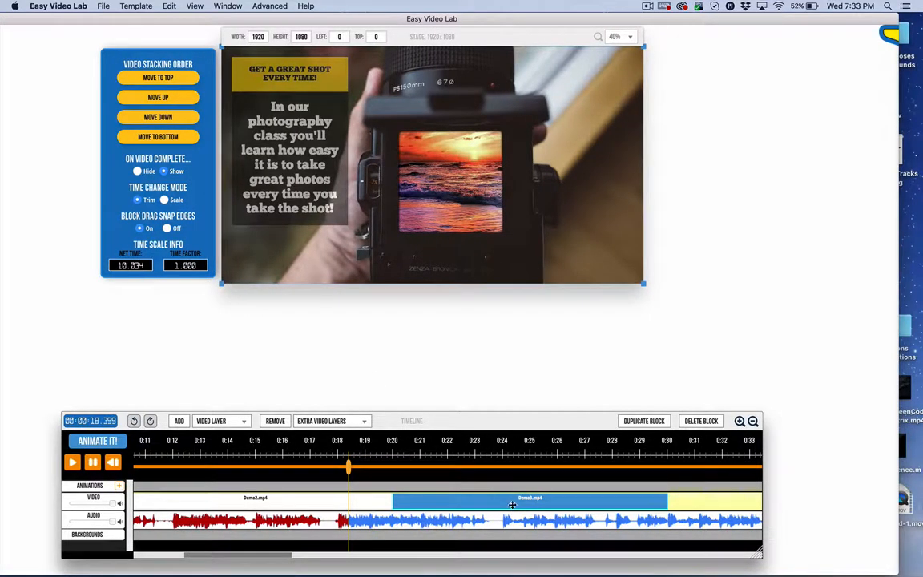
# Duplicate the Demo3.mp4 clip and trim the original's end to the playhead at about 24.56 seconds.
pyautogui.click(643, 421)
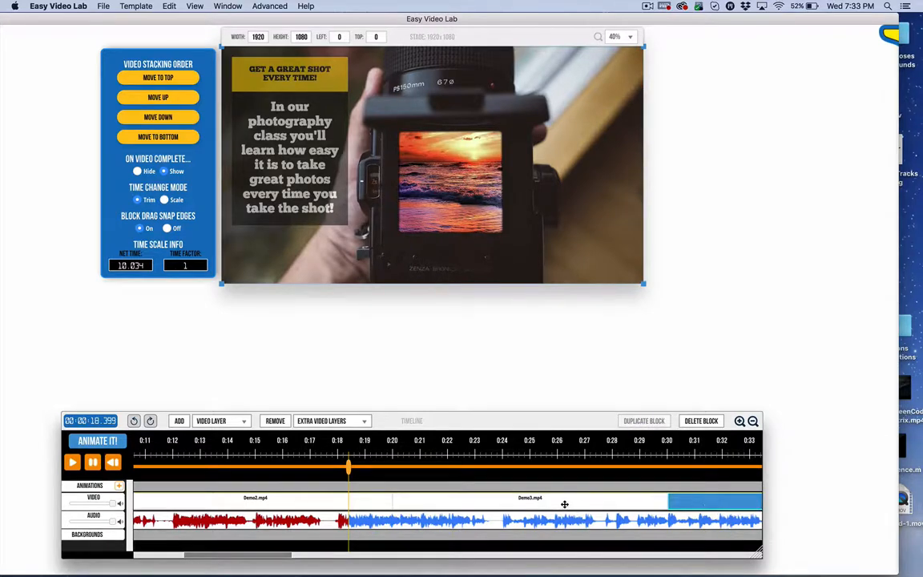
pyautogui.click(520, 458)
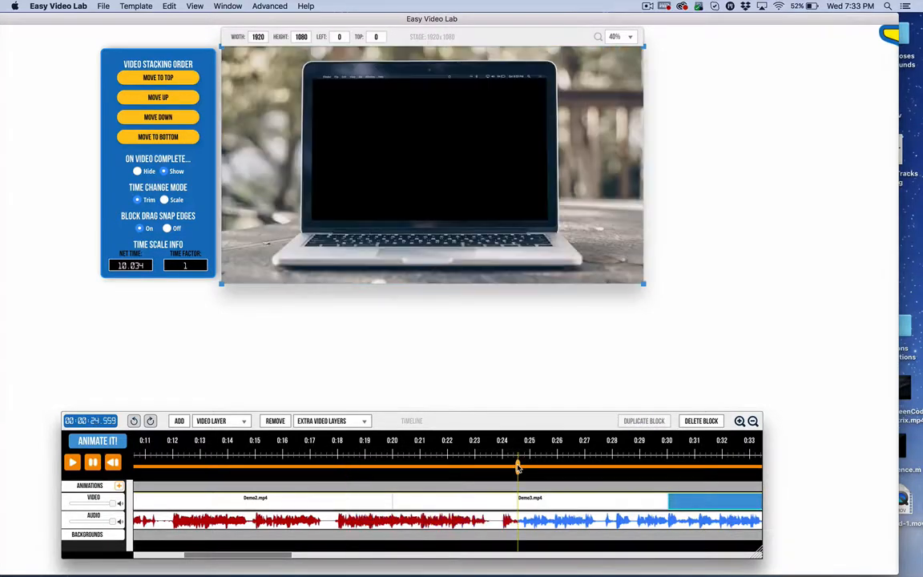
pyautogui.click(663, 501)
pyautogui.moveTo(663, 500); pyautogui.dragTo(516, 507)
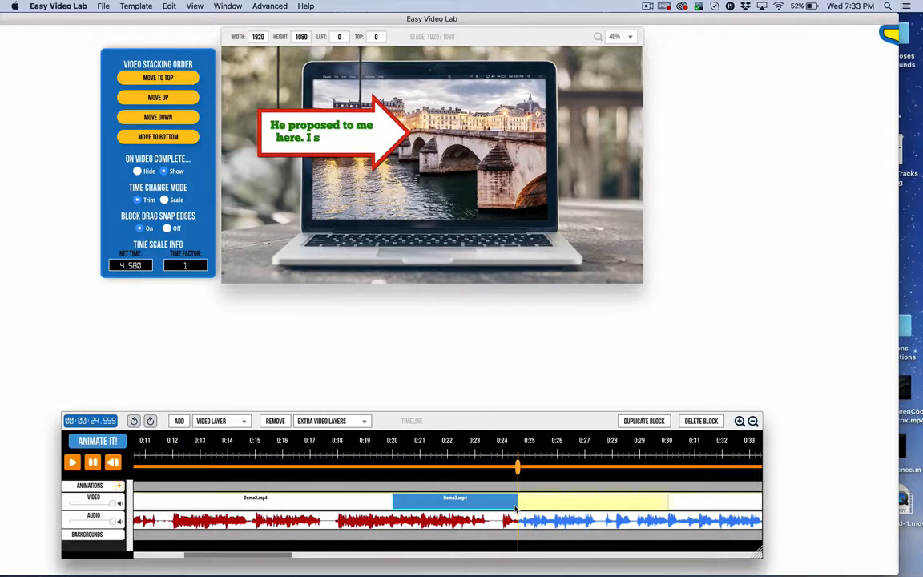
# Move the full-length Demo3.mp4 duplicate out of the way, to start at about 35 seconds.
pyautogui.moveTo(677, 513); pyautogui.dragTo(757, 501)
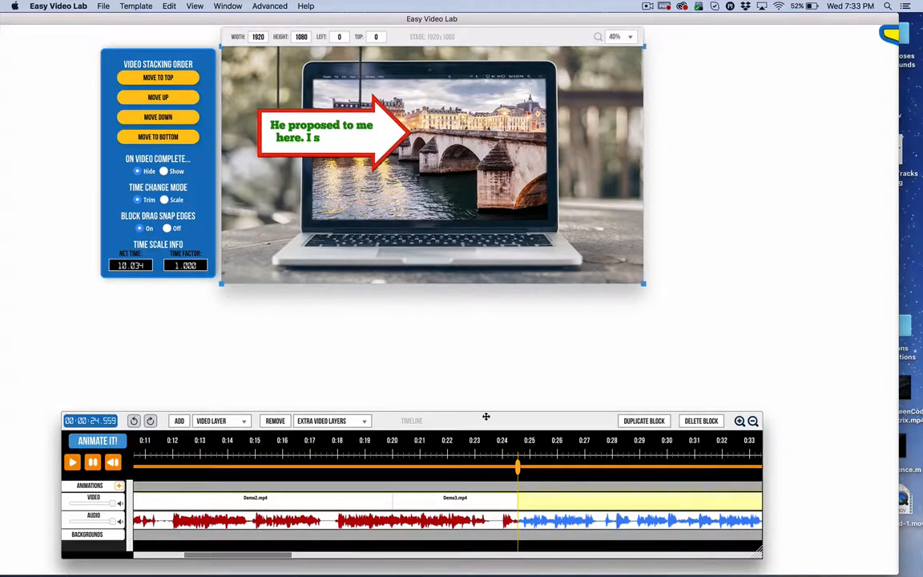
pyautogui.moveTo(486, 416); pyautogui.dragTo(334, 379)
pyautogui.click(600, 385)
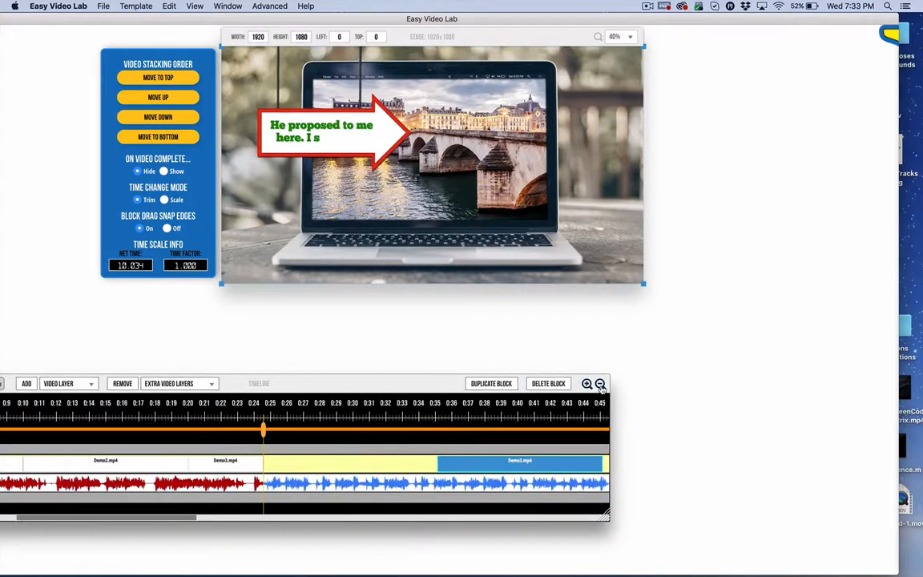
# Duplicate the trimmed Demo3.mp4 clip and trim the copy's end to a sliver of about 0.13 seconds.
pyautogui.click(238, 464)
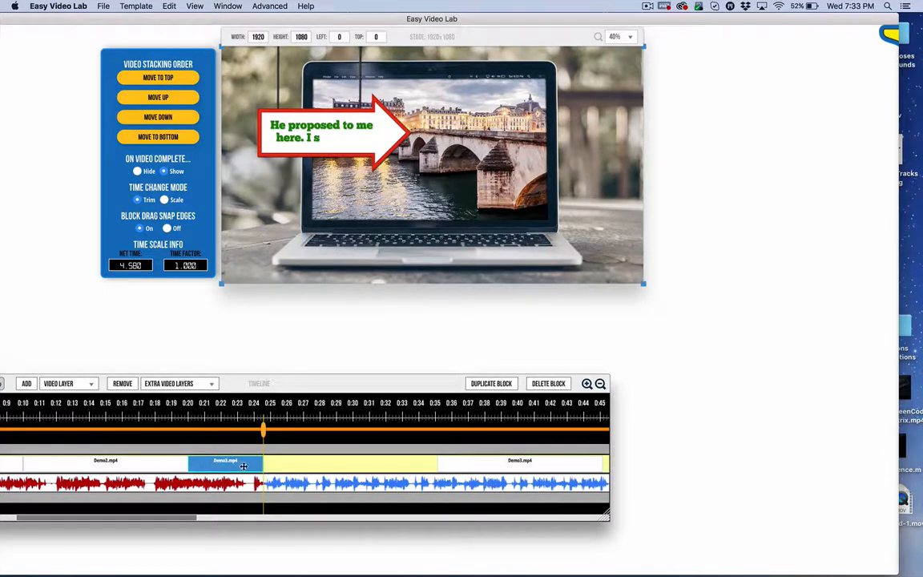
pyautogui.click(486, 384)
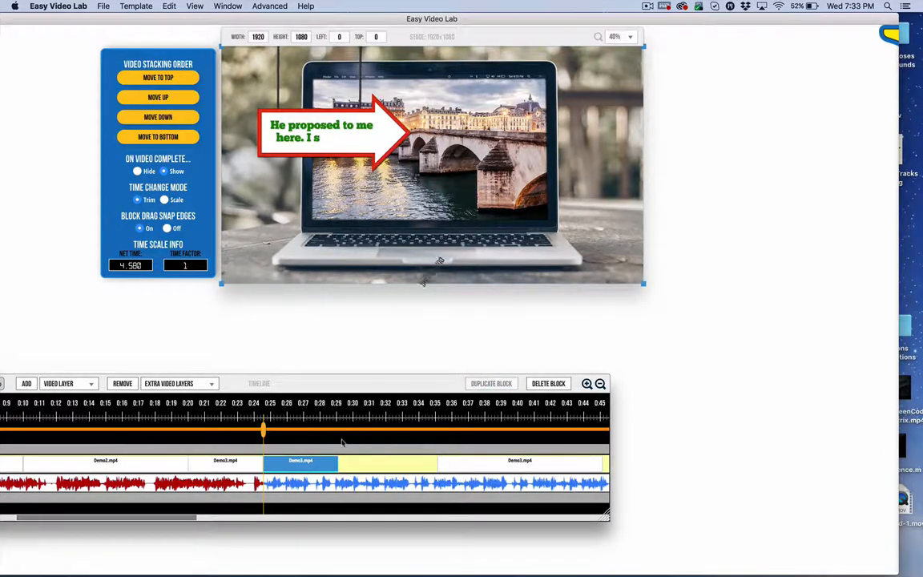
pyautogui.click(264, 429)
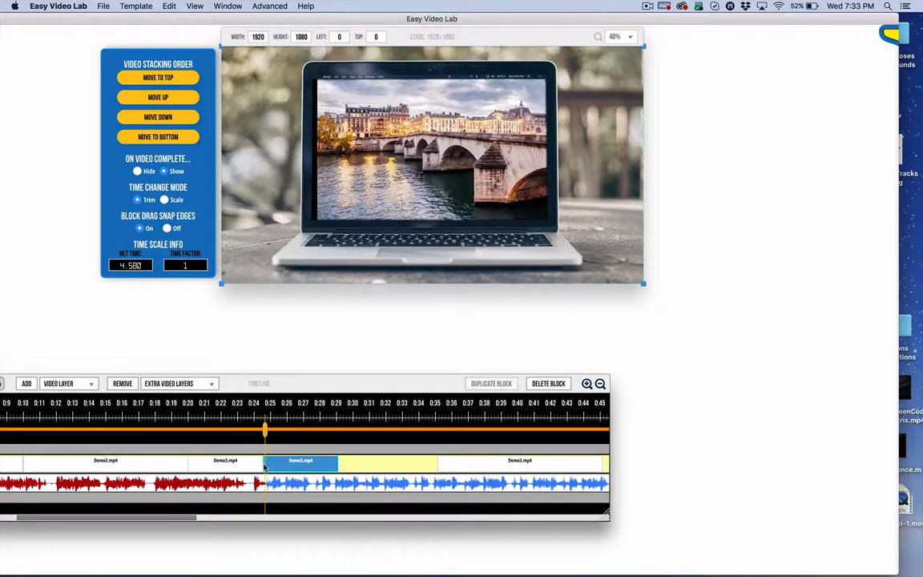
pyautogui.click(265, 462)
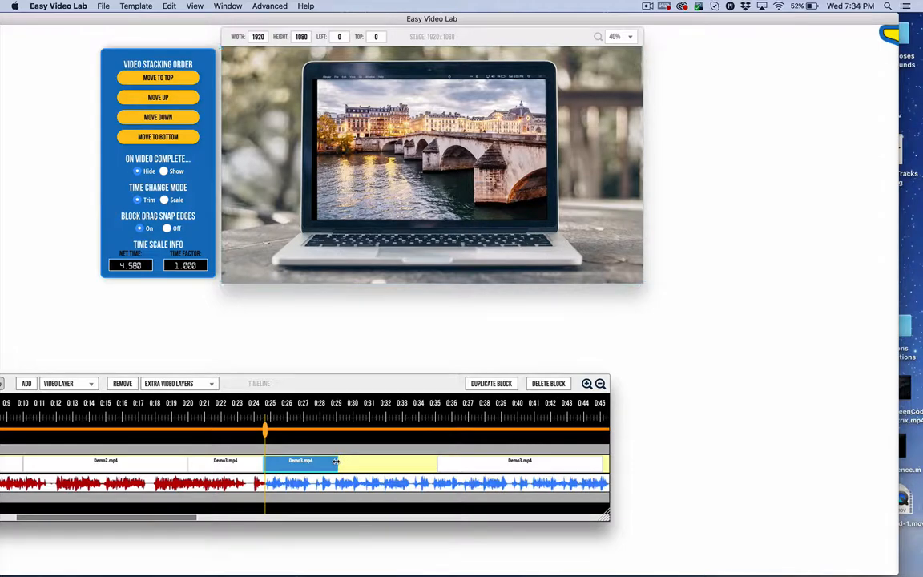
pyautogui.moveTo(337, 462); pyautogui.dragTo(240, 418)
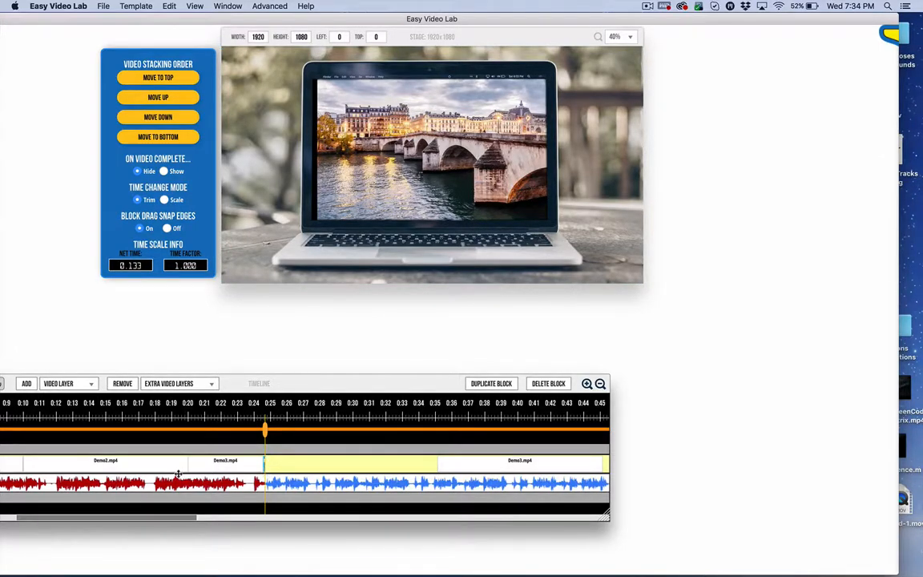
# Switch the sliver's Time Change Mode to Scale, stretch it to about 3.98 seconds, and check its frame at 27 seconds.
pyautogui.moveTo(65, 25); pyautogui.dragTo(155, 18)
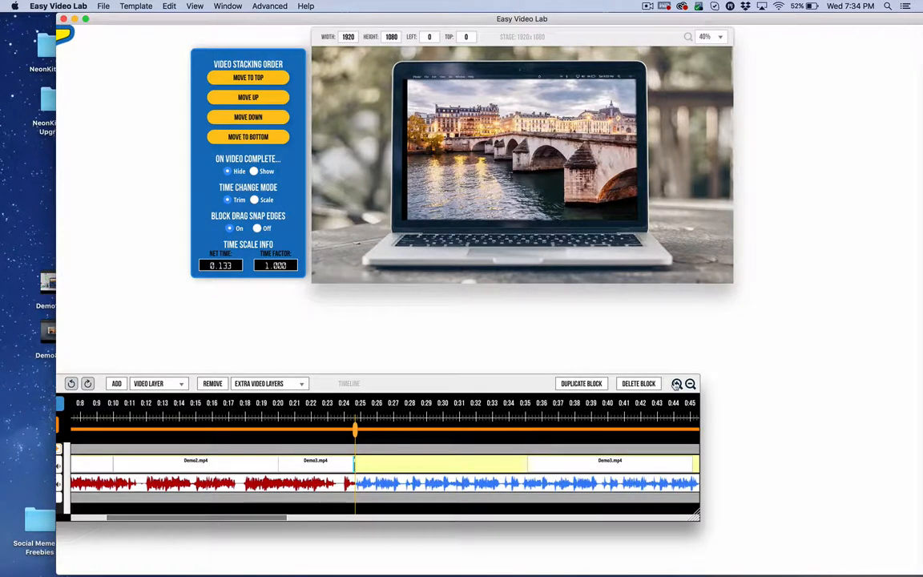
pyautogui.click(677, 384)
pyautogui.click(677, 384)
pyautogui.click(676, 383)
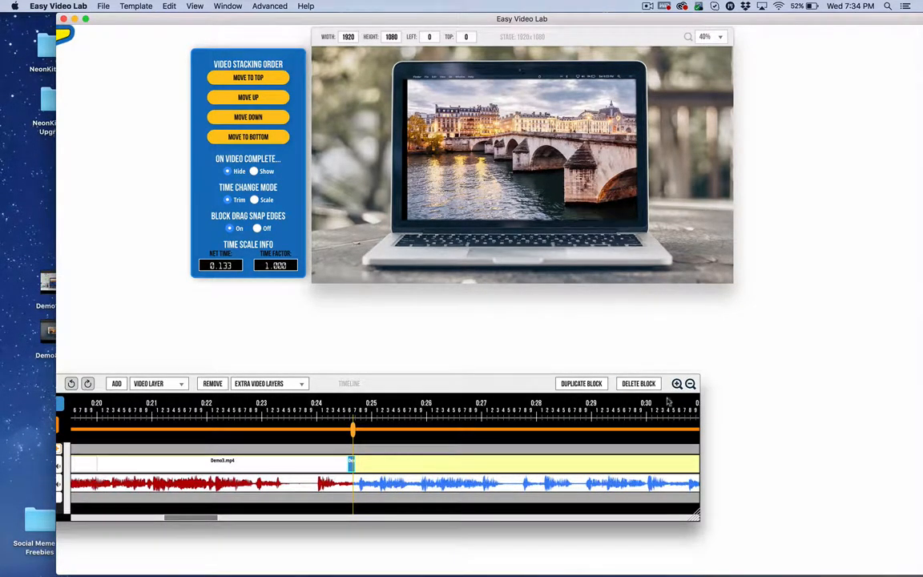
pyautogui.click(255, 201)
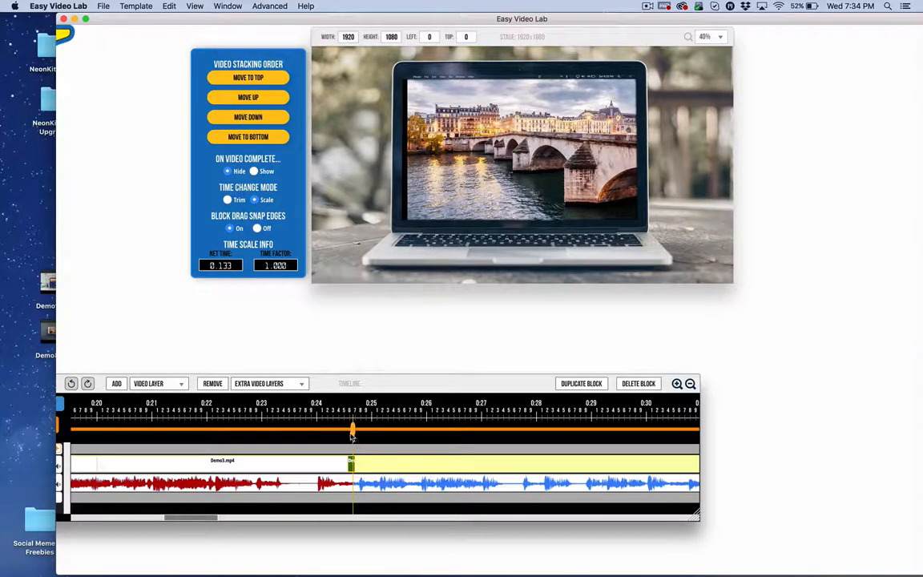
pyautogui.moveTo(352, 434); pyautogui.dragTo(311, 434)
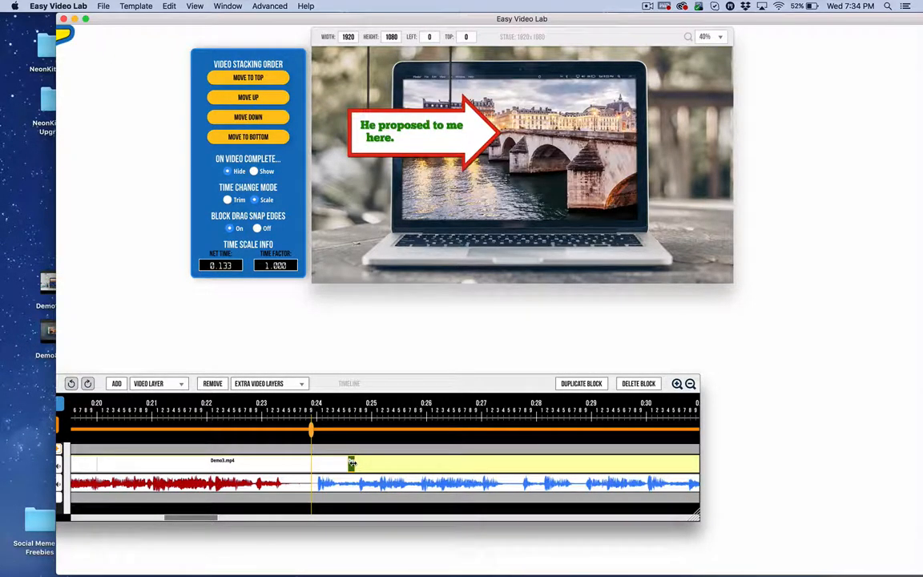
pyautogui.moveTo(350, 463); pyautogui.dragTo(566, 461)
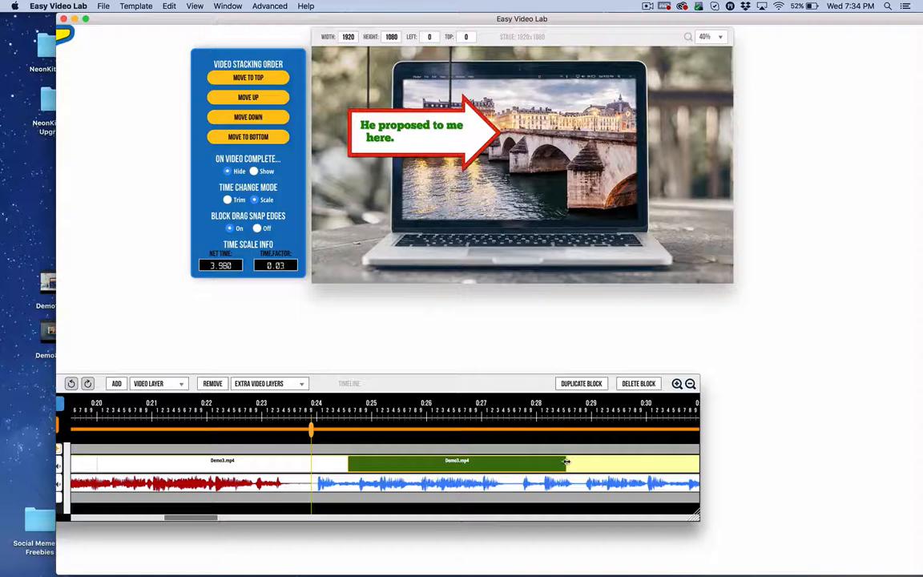
pyautogui.click(481, 430)
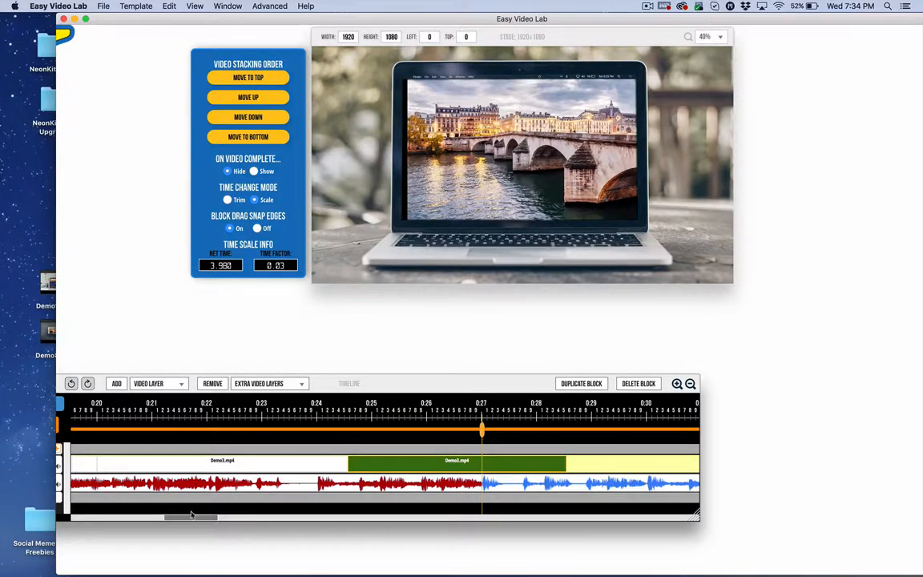
# Move the full-length Demo3.mp4 clip so it starts at the end of the stretched clip, at about 28.5 seconds.
pyautogui.hscroll(5, 240, 529)
pyautogui.hscroll(-2, 234, 526)
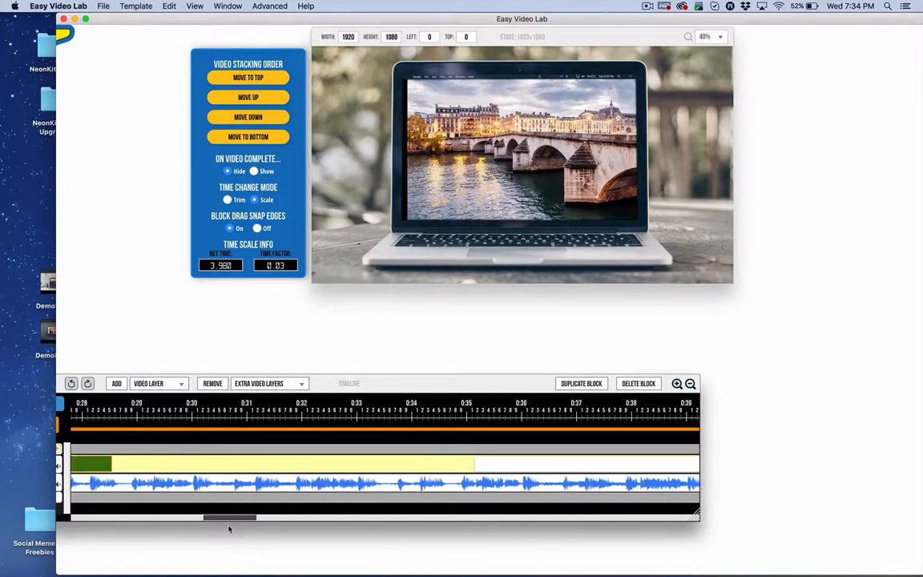
pyautogui.click(689, 385)
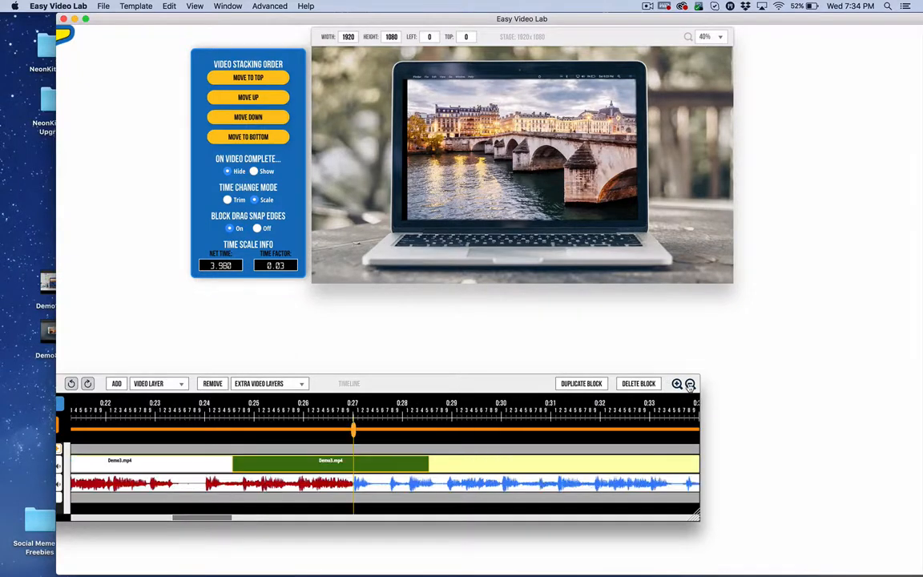
pyautogui.click(689, 385)
pyautogui.click(689, 385)
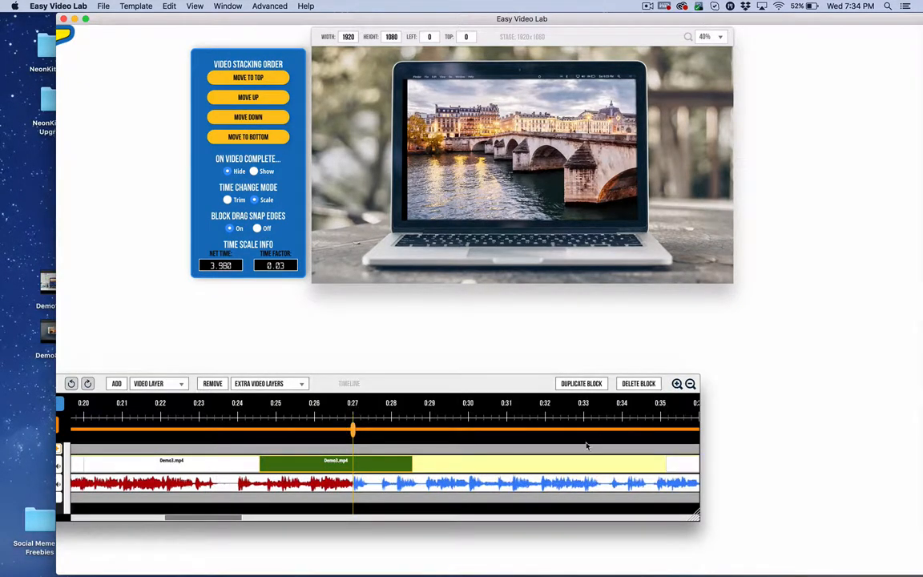
pyautogui.click(627, 463)
pyautogui.moveTo(531, 476); pyautogui.dragTo(374, 471)
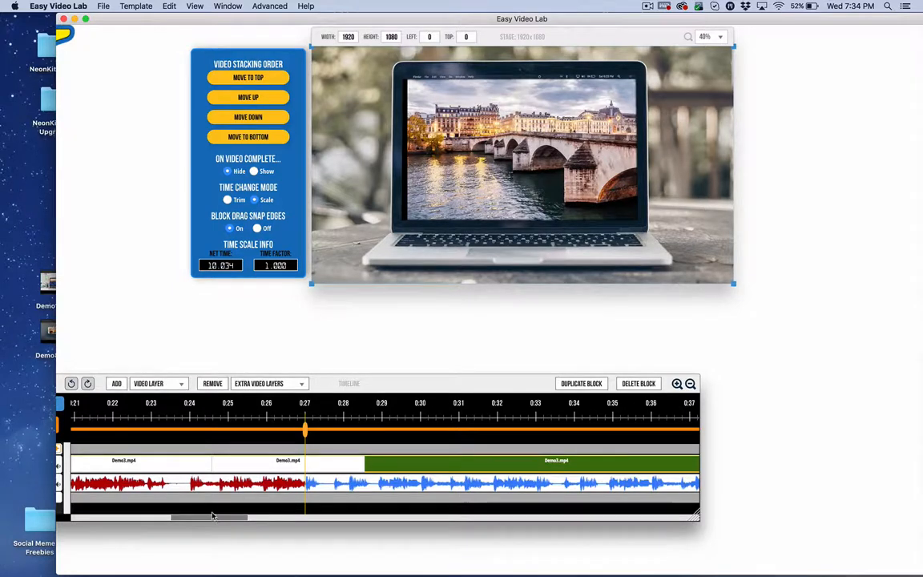
# Set the On Video Complete option of the last, full-length Demo3.mp4 clip to Show and bring the whole timeline into view.
pyautogui.click(691, 383)
pyautogui.click(690, 384)
pyautogui.click(690, 384)
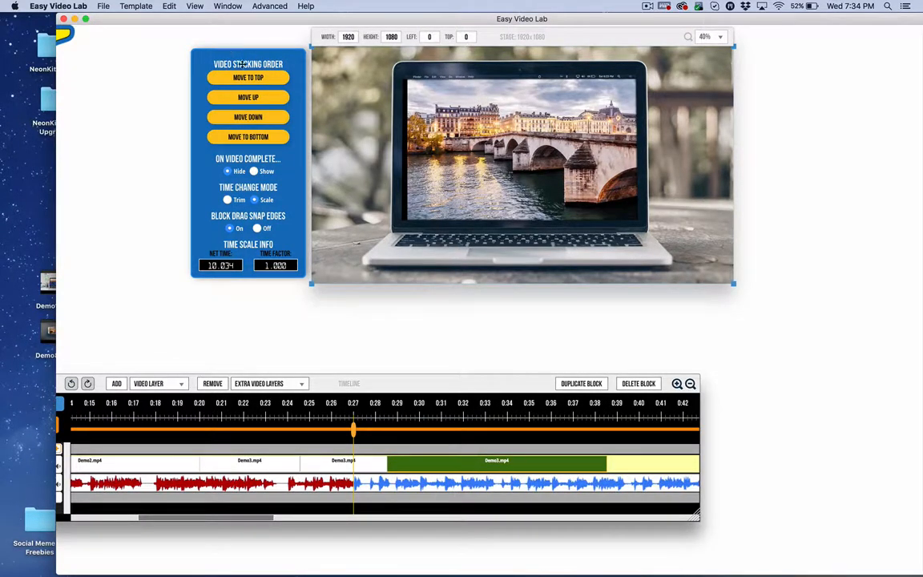
pyautogui.hscroll(-8, 360, 449)
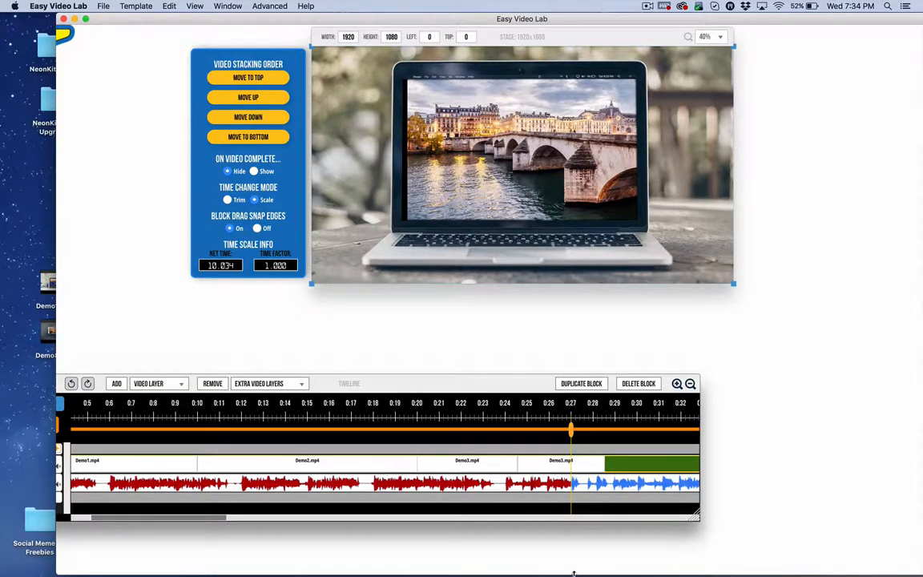
pyautogui.hscroll(6, 490, 443)
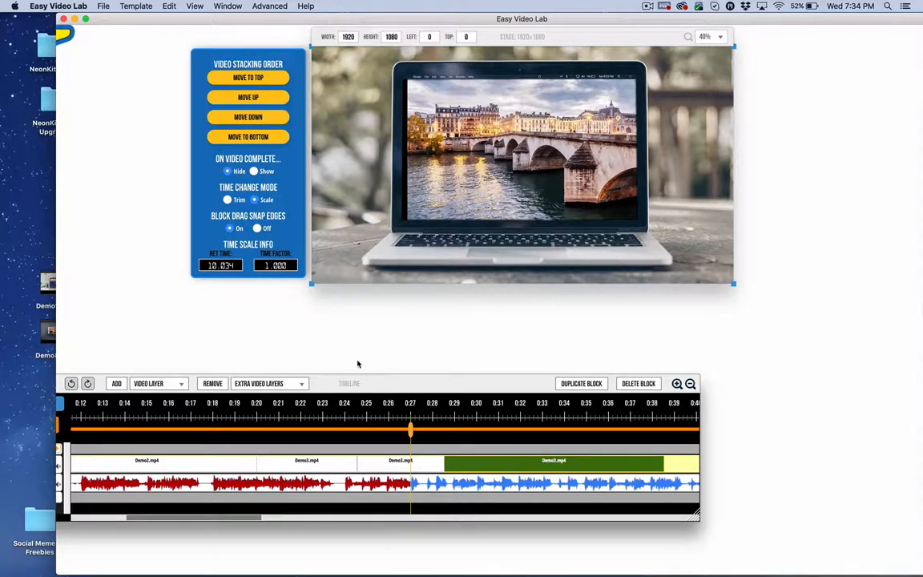
pyautogui.click(254, 172)
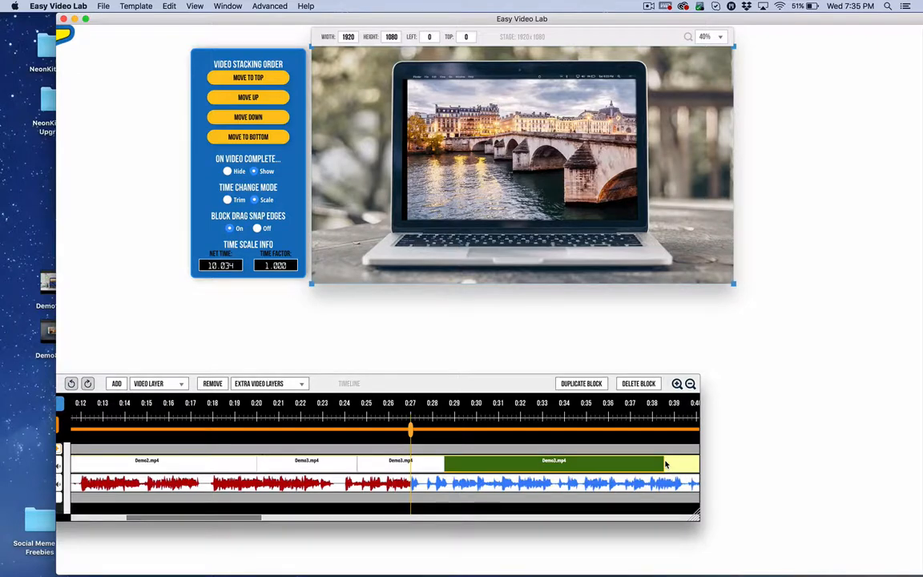
pyautogui.click(690, 383)
pyautogui.click(689, 383)
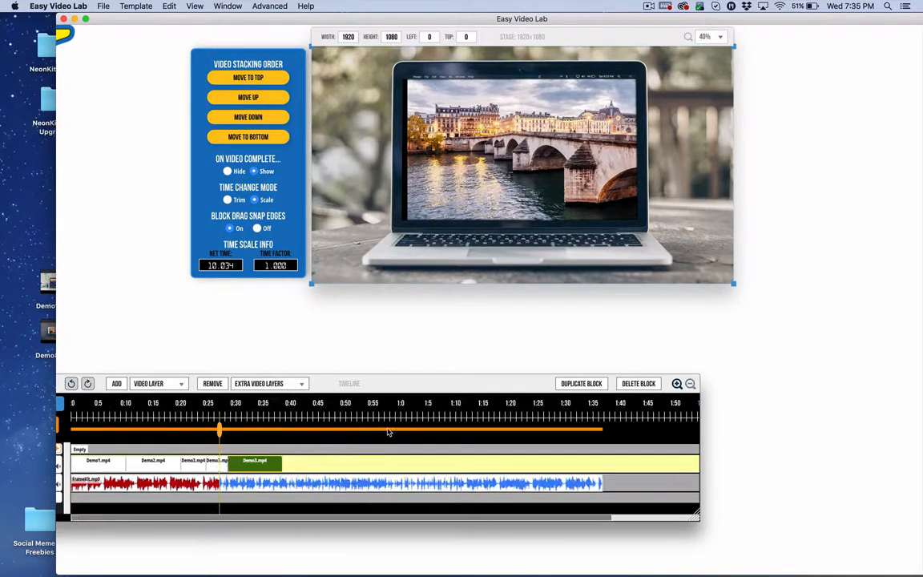